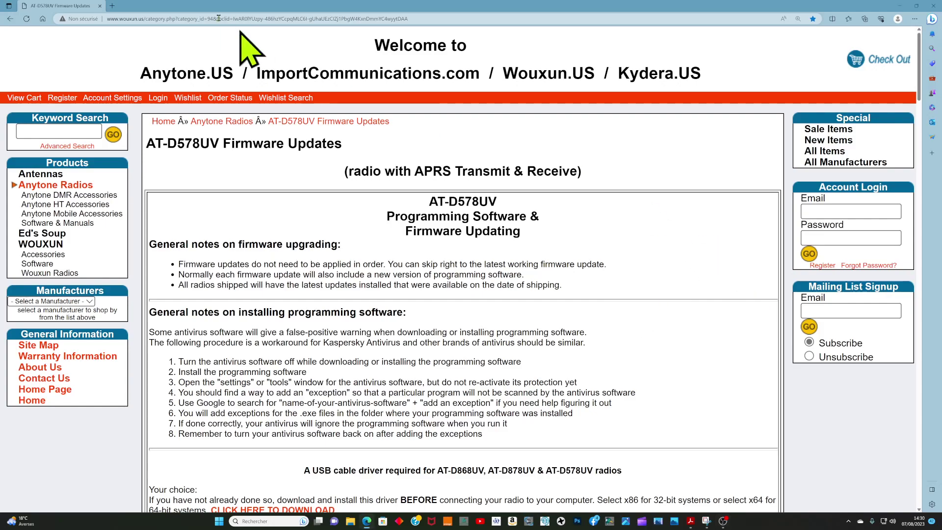
Open the AT-D578UV programming software and firmware updates page from the Anytone Software & Manuals list
scroll(595, 206, "down", 2)
scroll(595, 206, "up", 2)
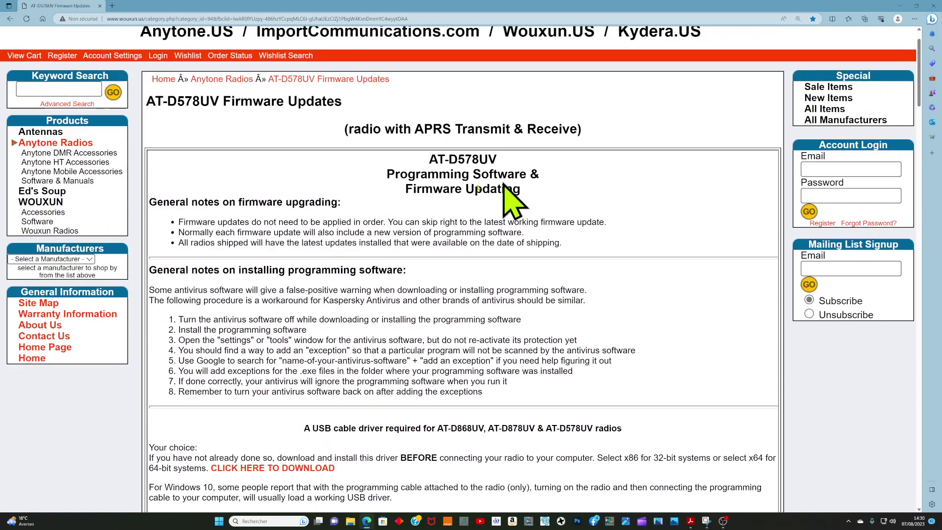
left_click(38, 265)
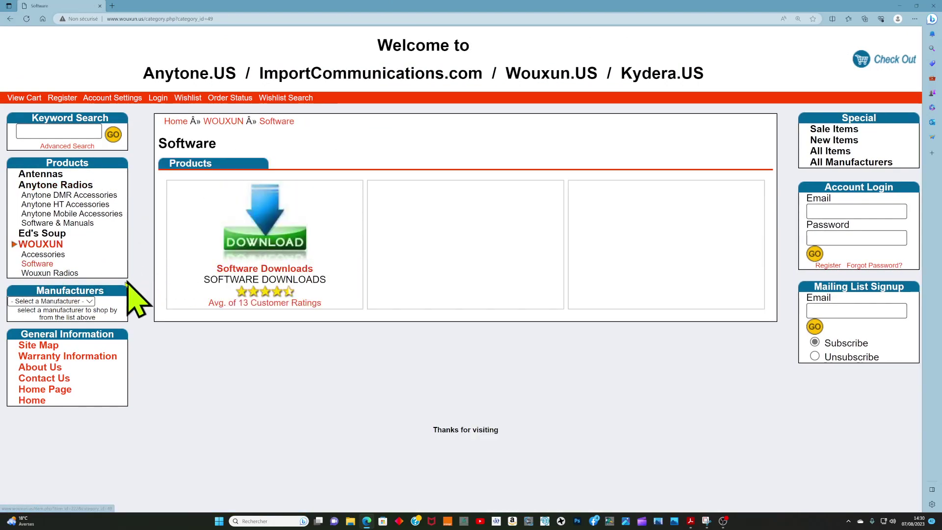
left_click(59, 223)
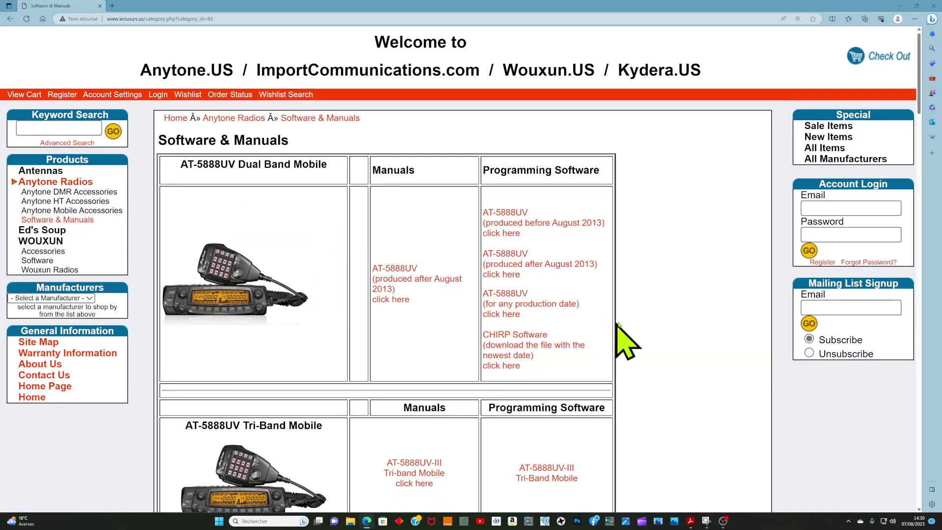
scroll(623, 336, "down", 15)
scroll(638, 339, "down", 15)
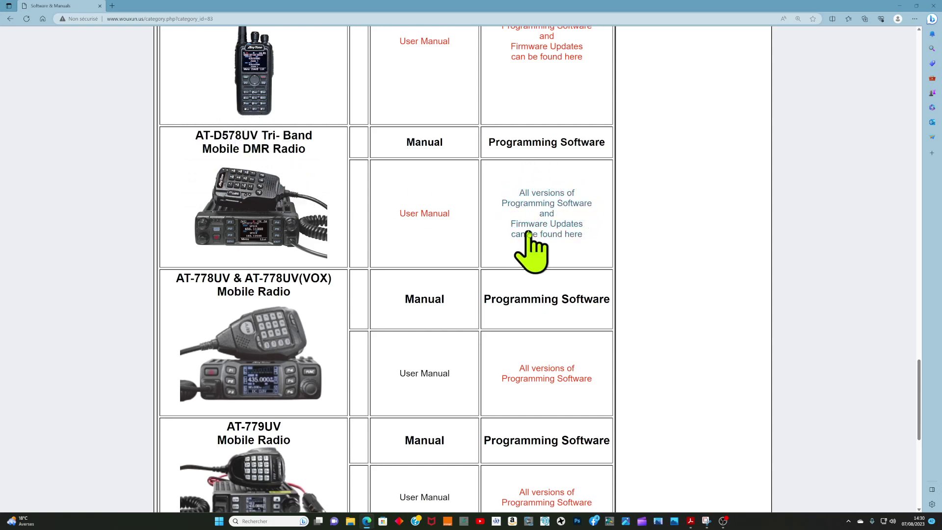
left_click(548, 220)
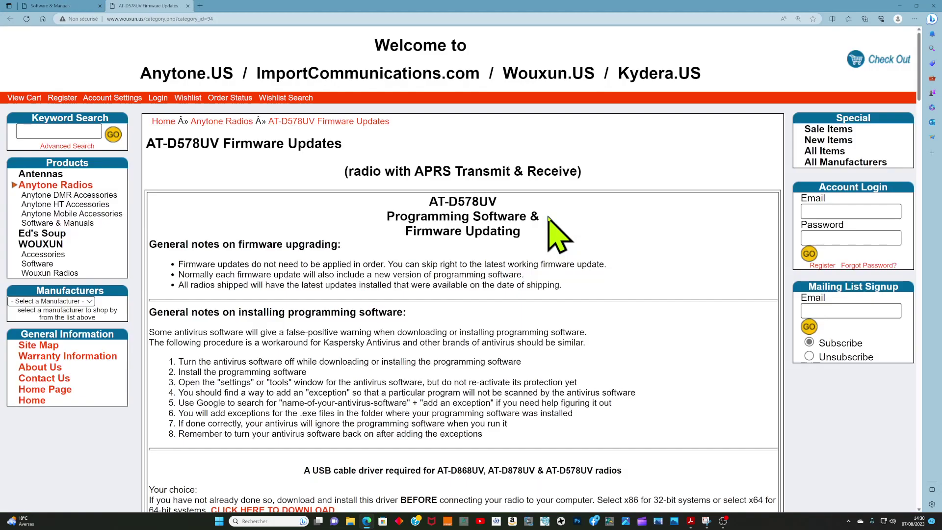
Look through the AT-D578UV page for the firmware update, CPS and driver downloads for the AT-D578UVIII models
scroll(631, 210, "down", 15)
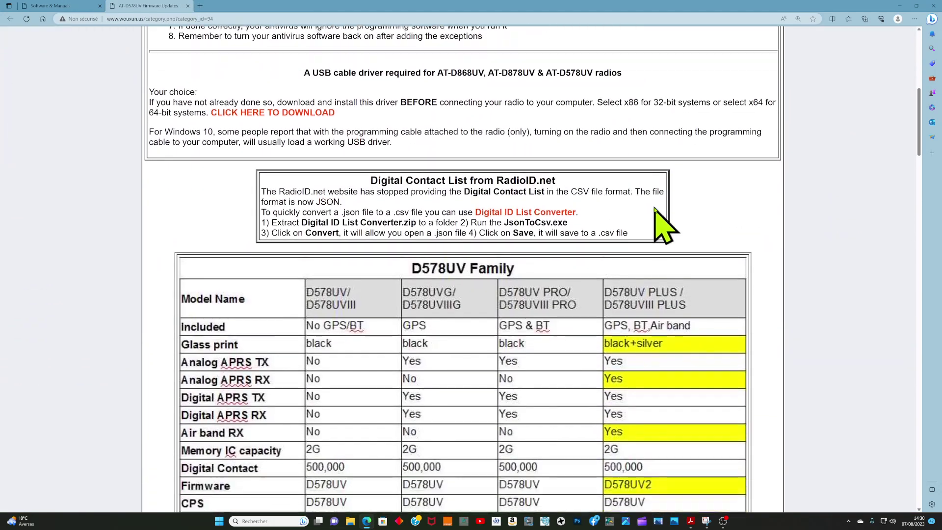
scroll(817, 228, "down", 10)
scroll(822, 231, "up", 3)
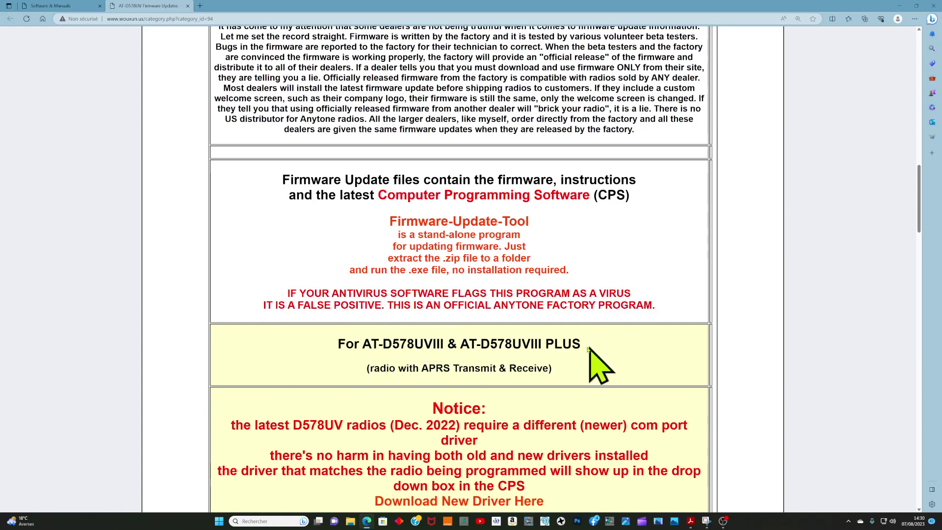
scroll(849, 260, "down", 8)
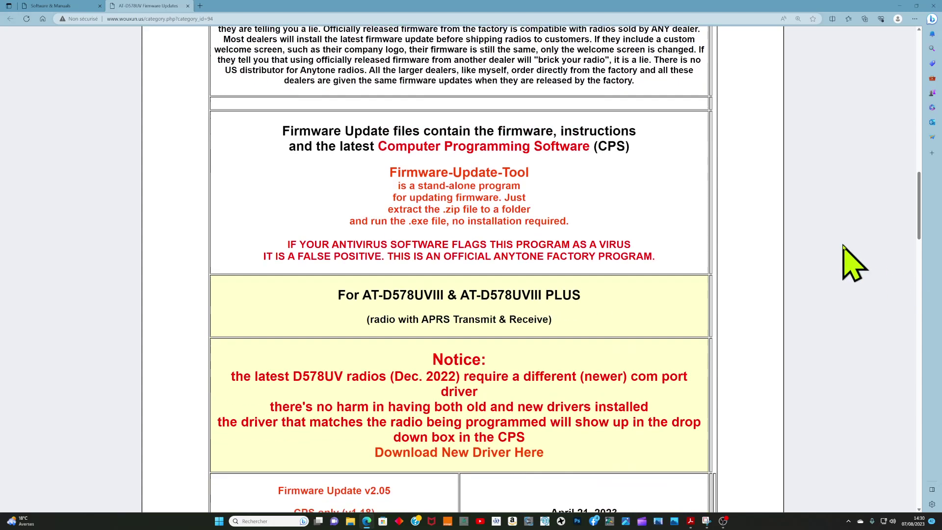
scroll(844, 246, "down", 7)
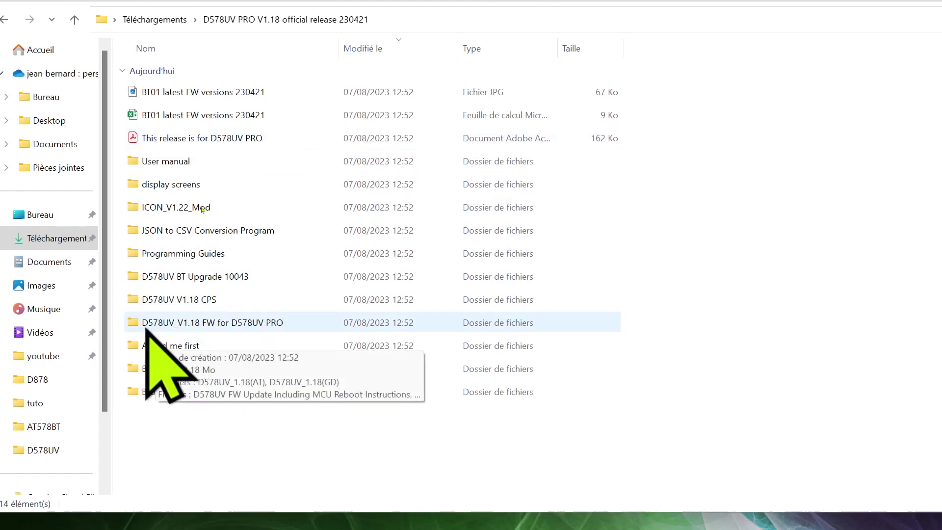
Inspect the contents of the "D578UV_V1.18 FW for D578UV PRO" folder and return to the release folder
double_click(194, 324)
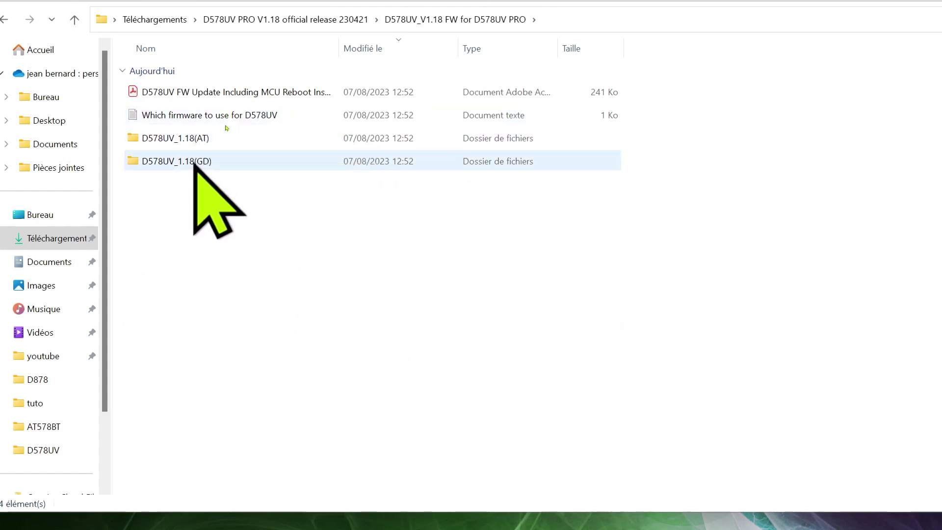
mouse_move(194, 164)
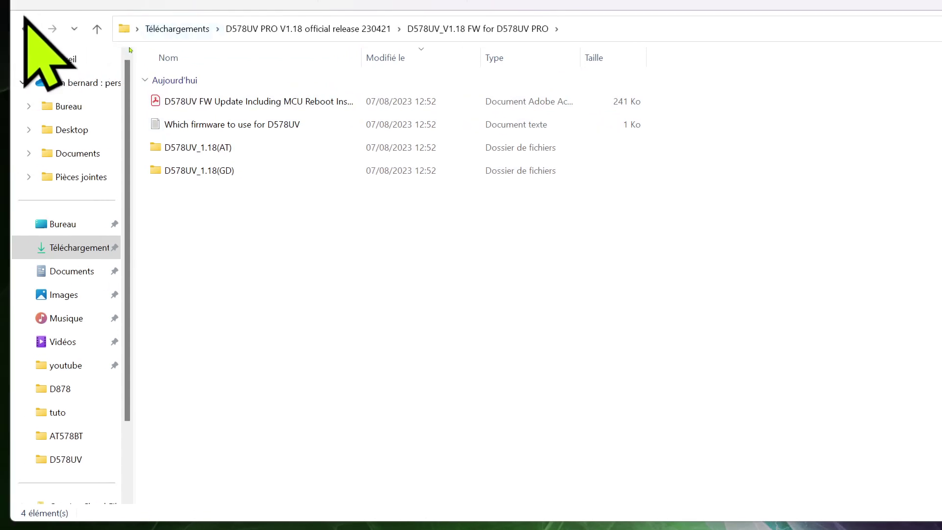
left_click(27, 28)
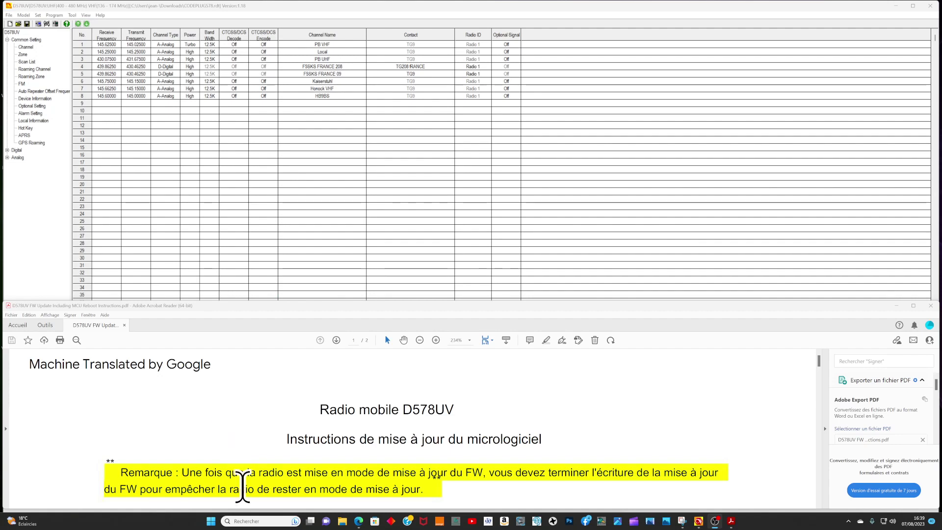
Check in Device Manager which COM port the radio uses under Ports (COM et LPT), and close it
left_click(241, 517)
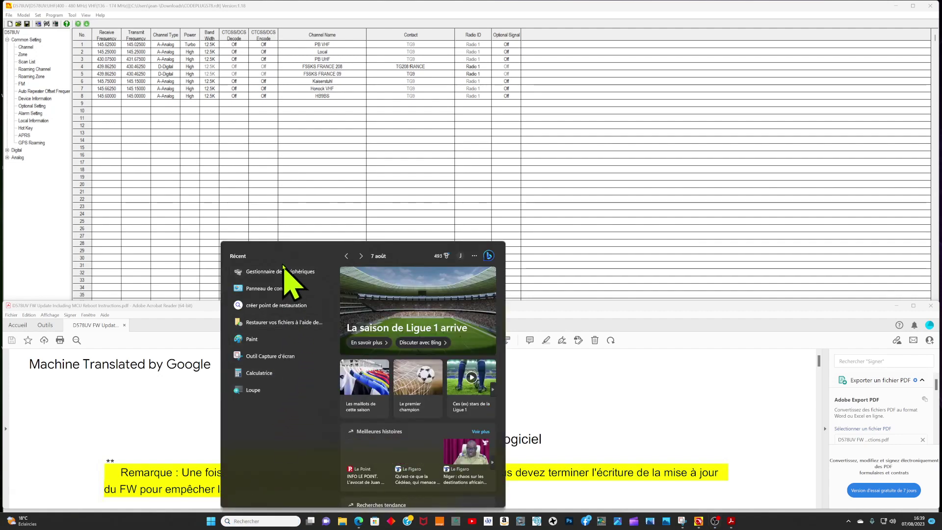
left_click(283, 270)
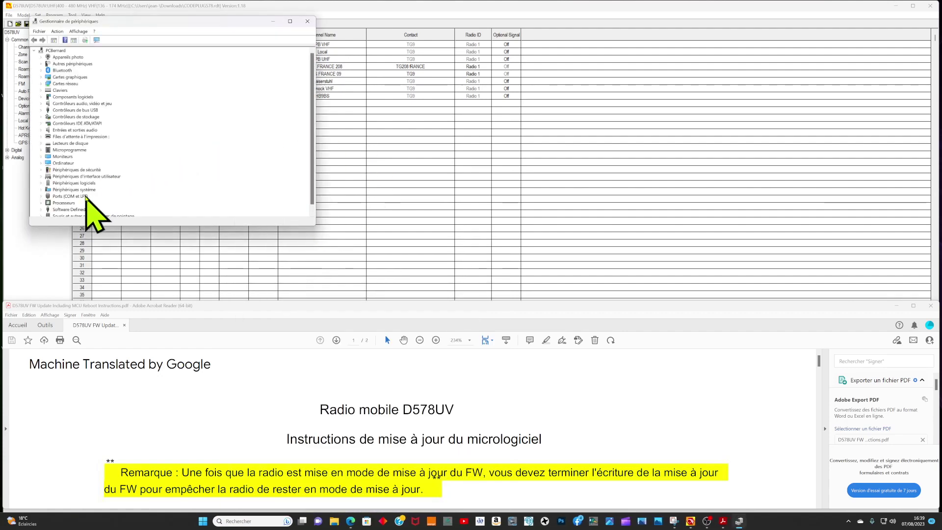
double_click(83, 196)
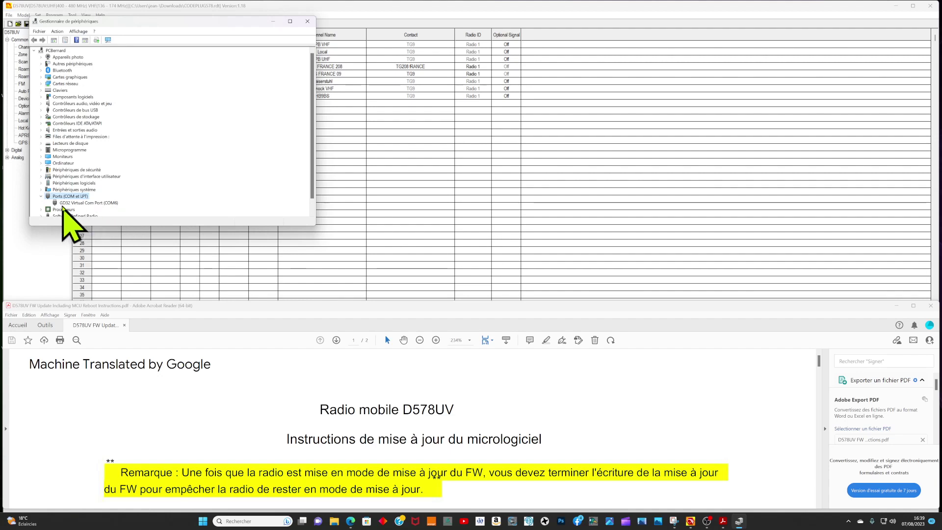
left_click(307, 22)
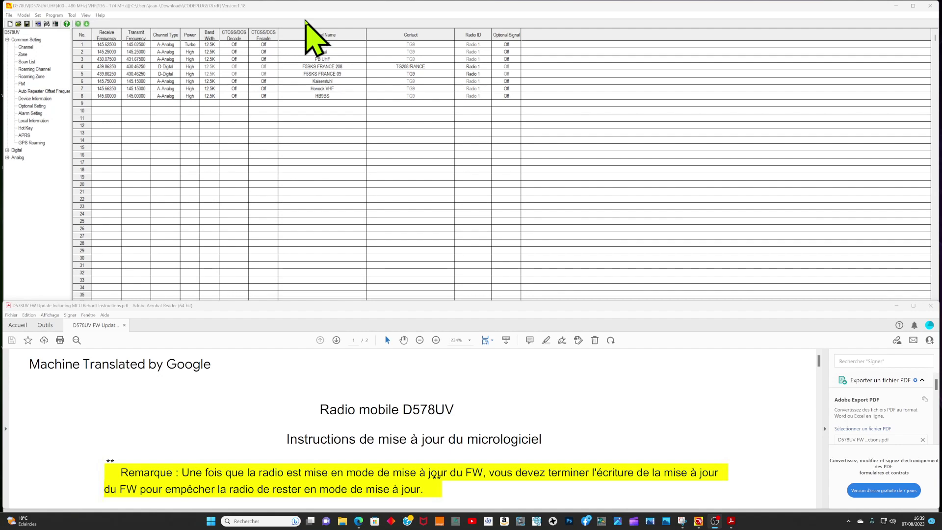
Switch to the D578UV programming software and confirm COM6 as the communication port
left_click(39, 15)
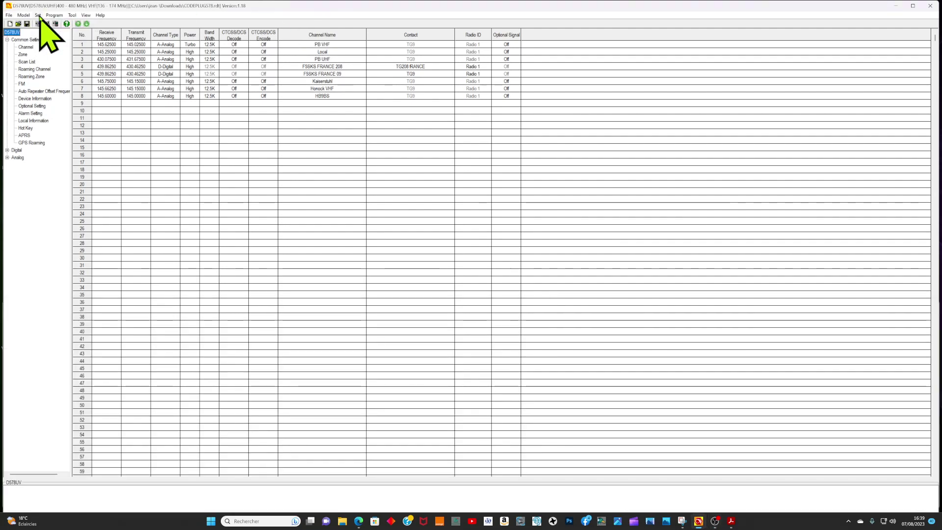
left_click(54, 24)
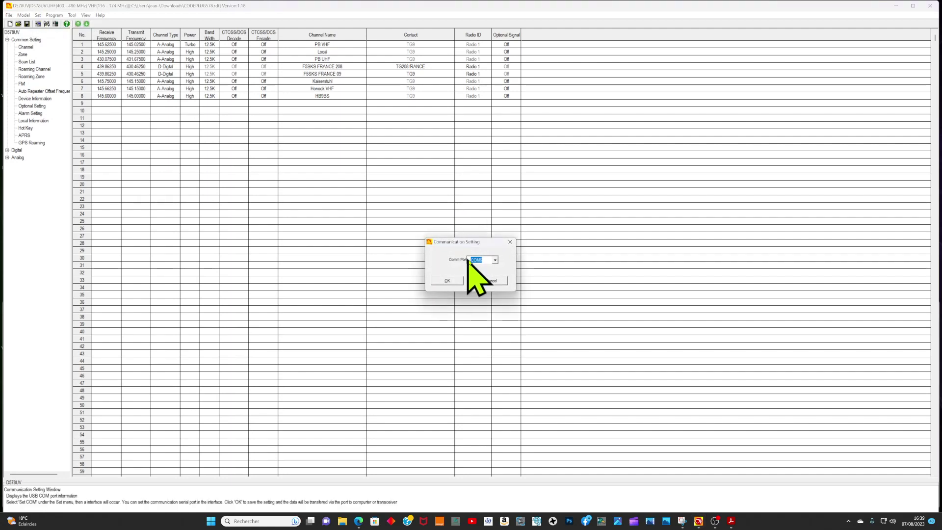
left_click(447, 281)
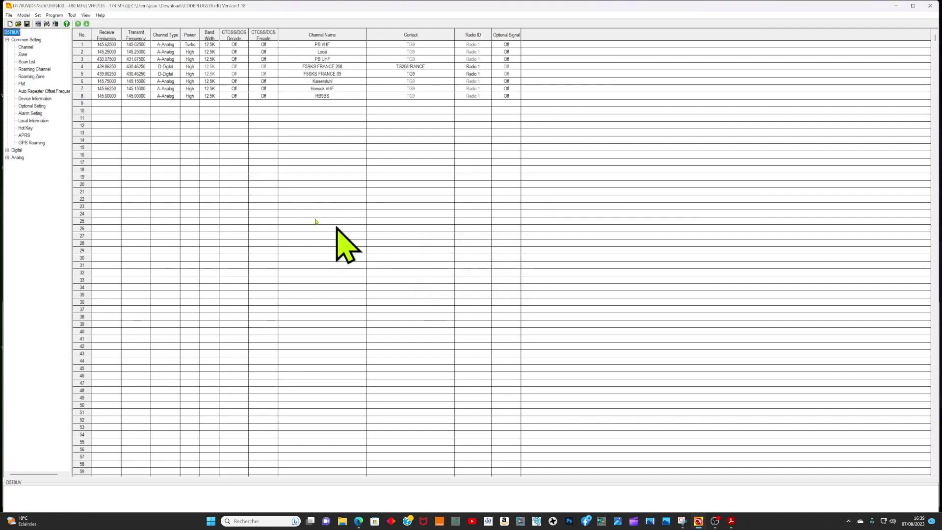
Read the Other Data from the radio into the programming software, leaving out the Digital Contact List
left_click(54, 15)
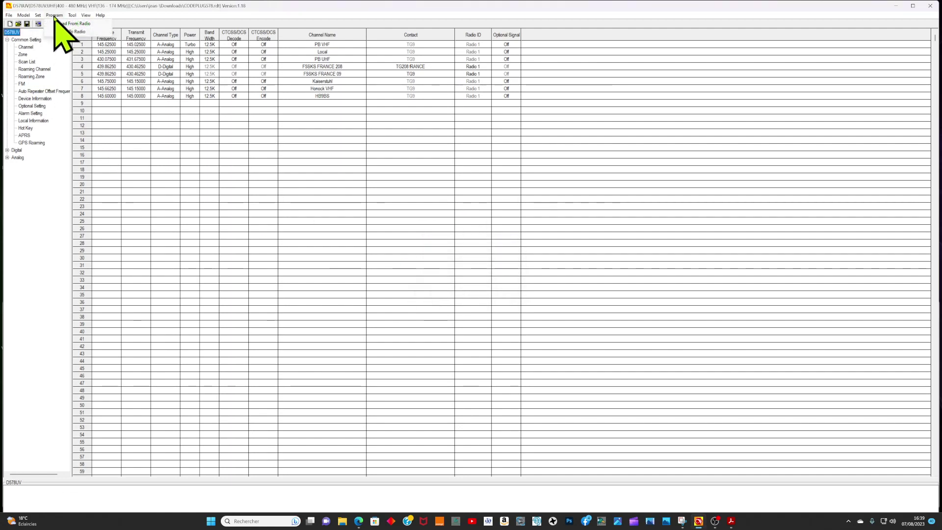
left_click(74, 24)
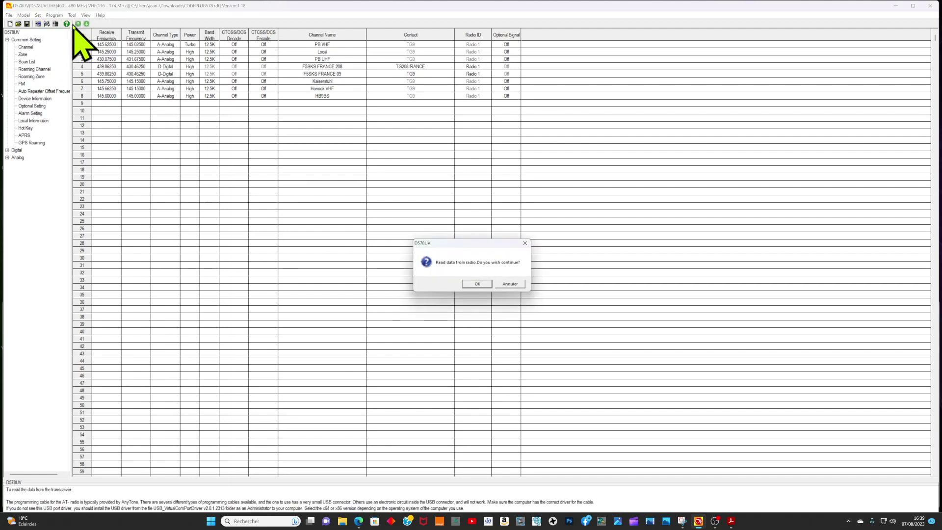
left_click(479, 286)
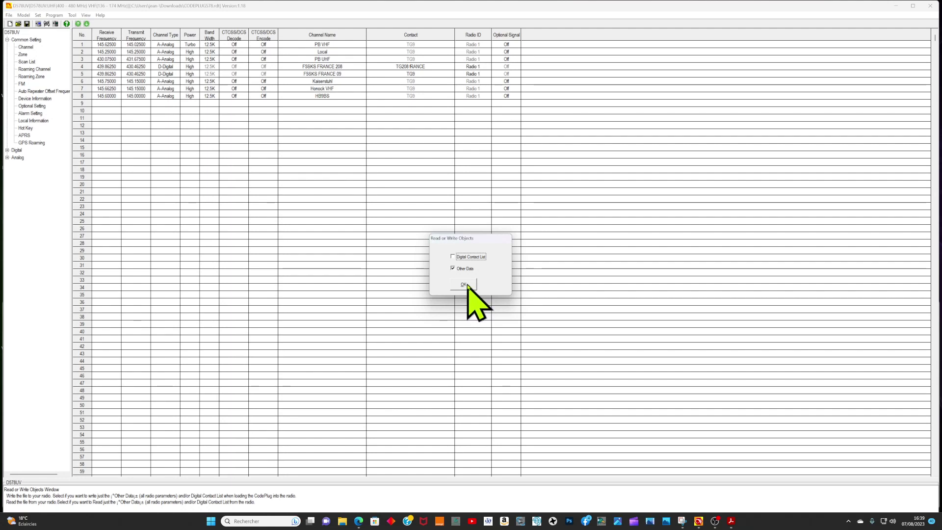
left_click(467, 285)
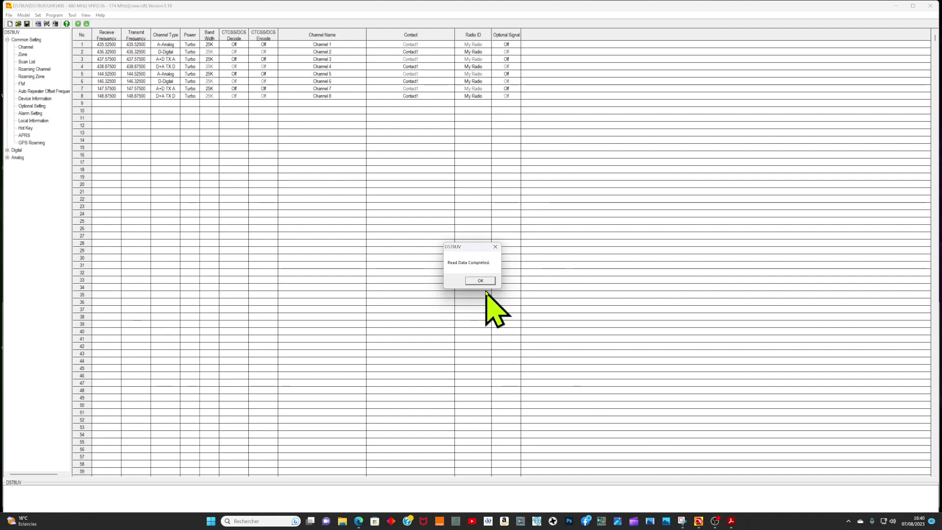
left_click(480, 281)
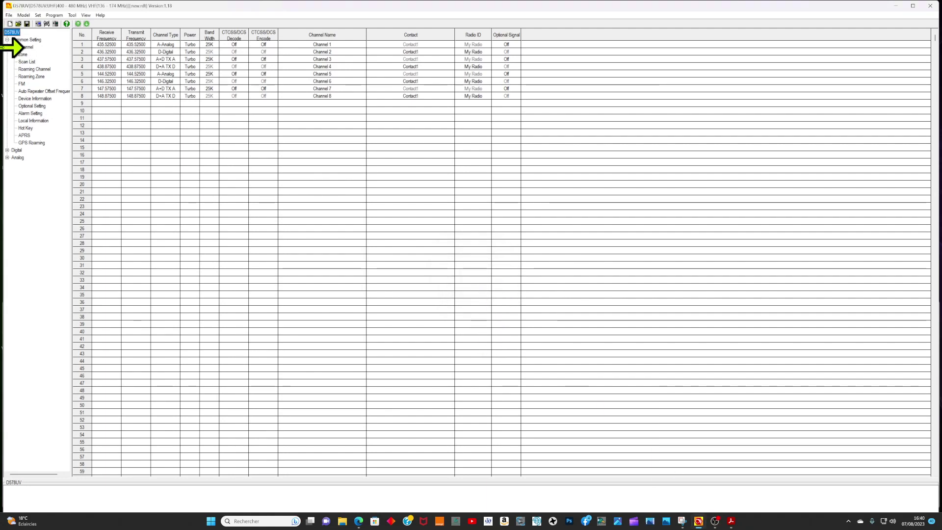
left_click(9, 15)
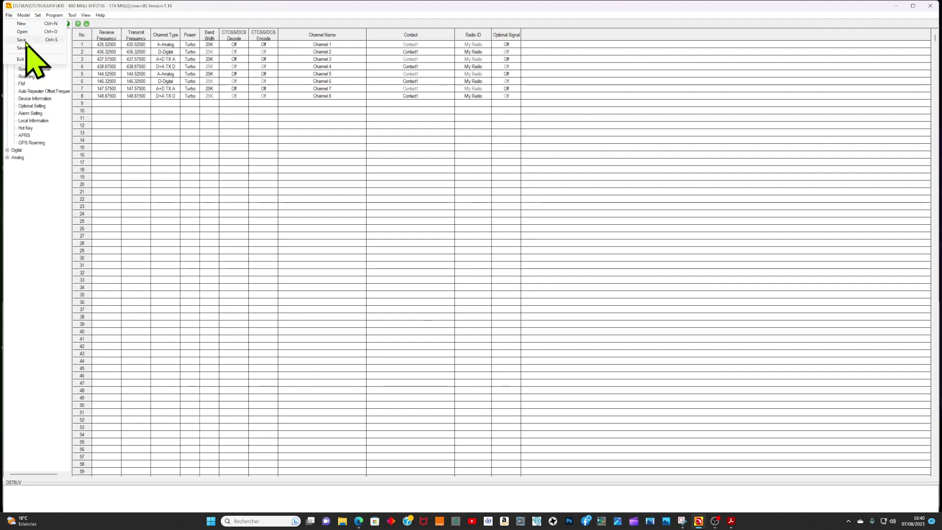
left_click(23, 47)
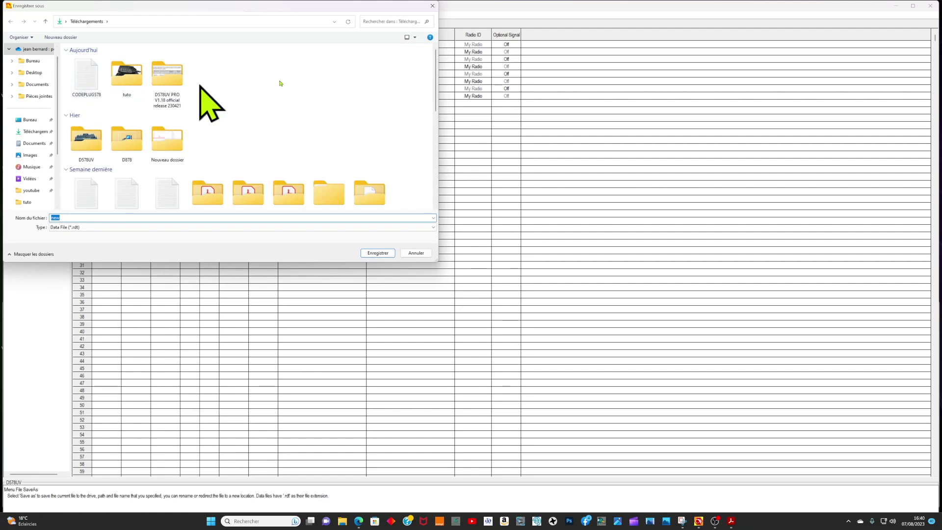
left_click(432, 6)
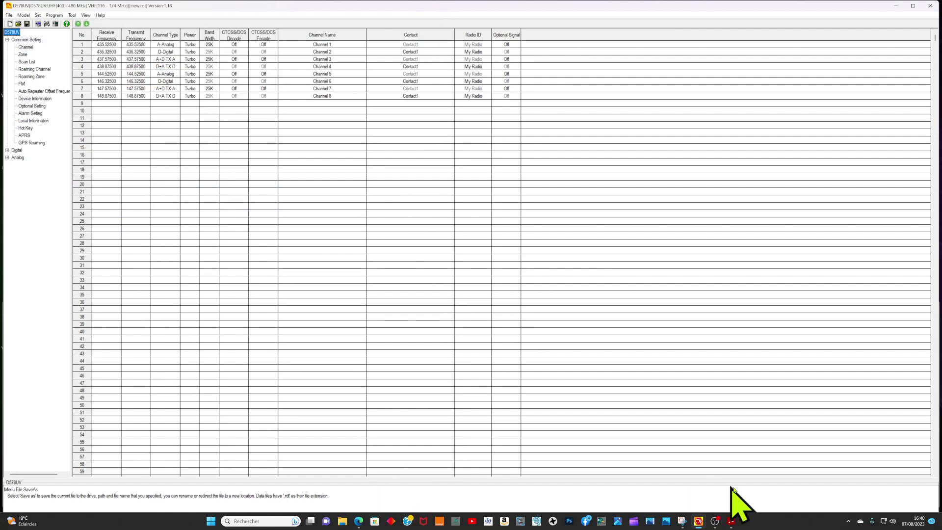
Switch to the D578UV firmware update PDF in Acrobat Reader and read instructions 1 to 5 on update mode and connection
left_click(731, 523)
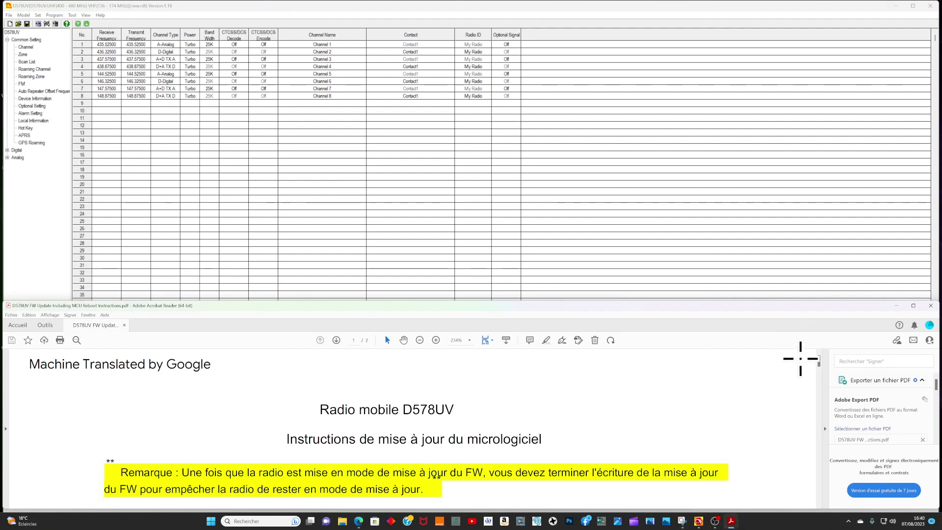
scroll(807, 376, "down", 1)
scroll(807, 376, "up", 1)
left_click_drag(823, 366, 820, 373)
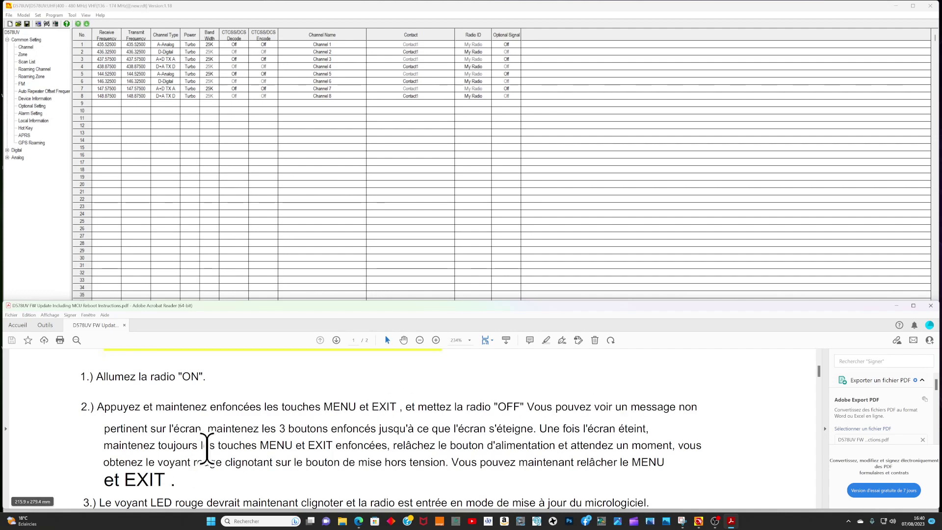
scroll(206, 449, "down", 1)
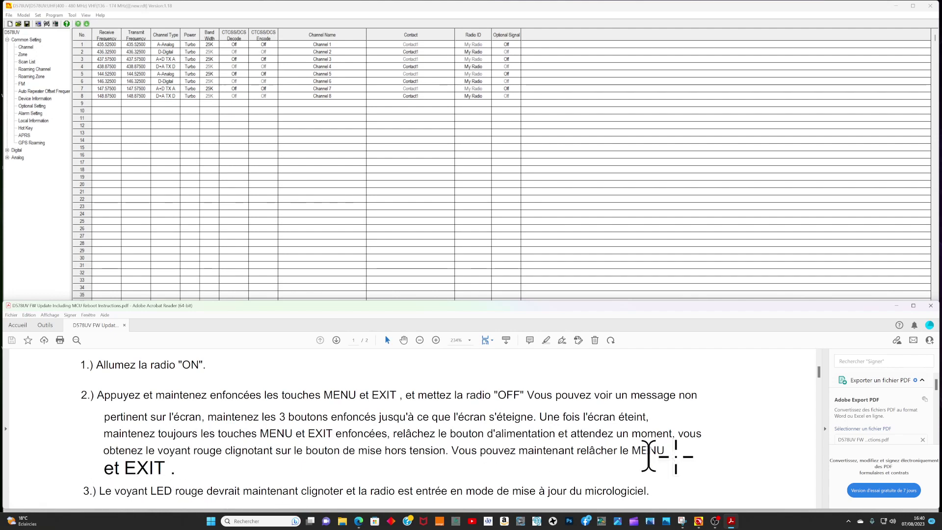
mouse_move(708, 525)
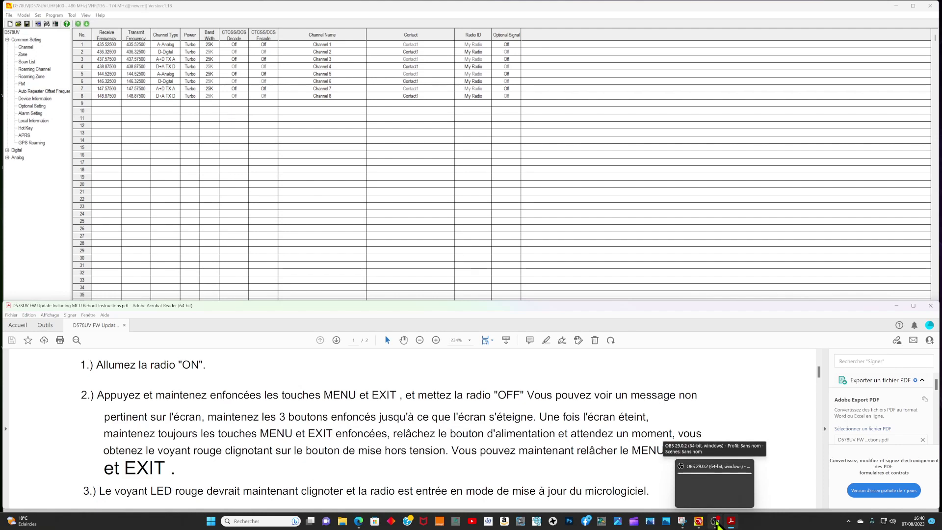
left_click(716, 523)
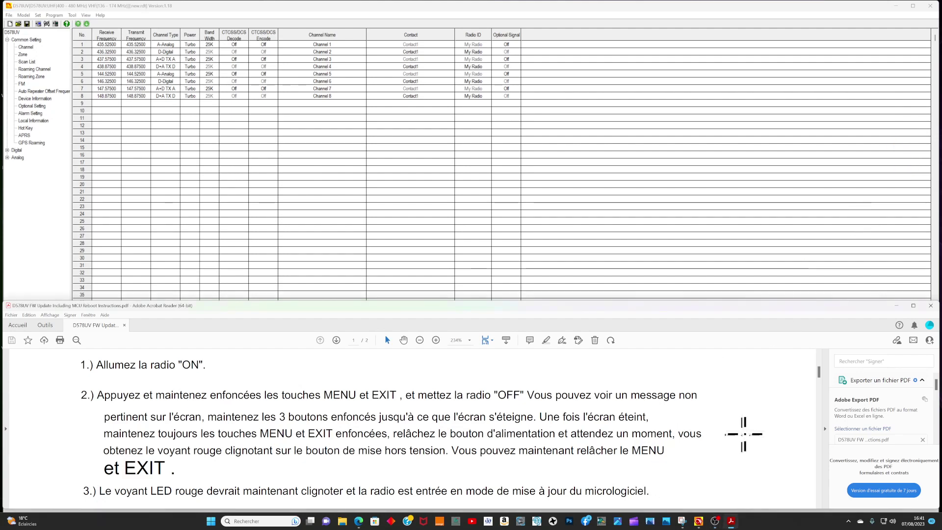
left_click_drag(821, 374, 824, 395)
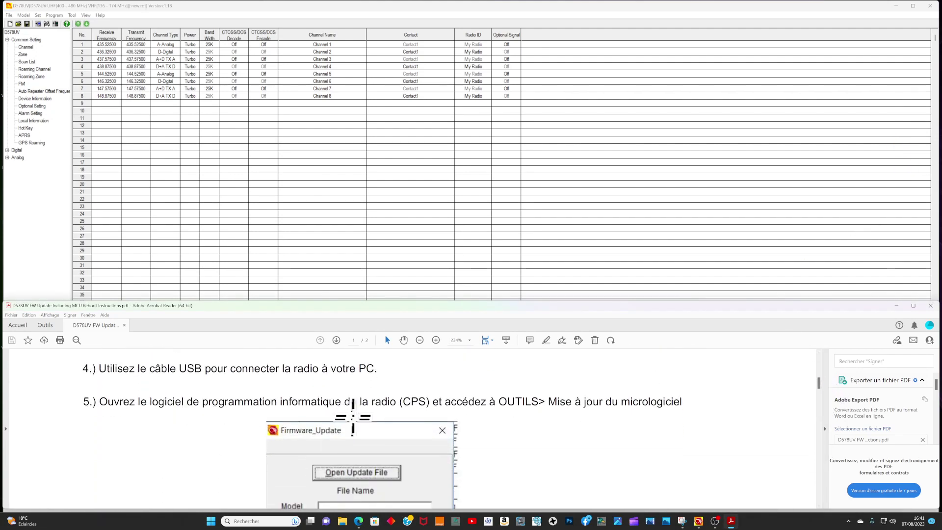
Switch to the D578UV programming software, open its Firmware Upgrade tool and accept the Windows permission notice
left_click(71, 16)
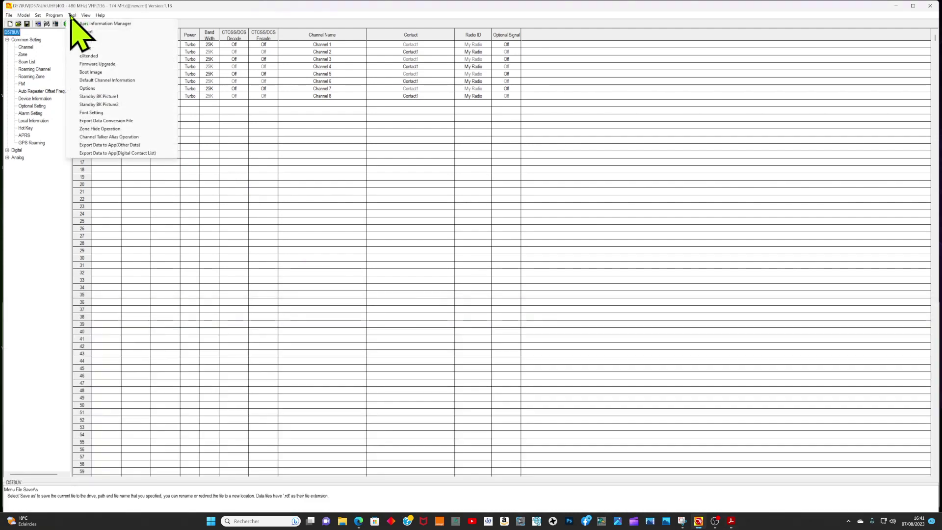
left_click(103, 64)
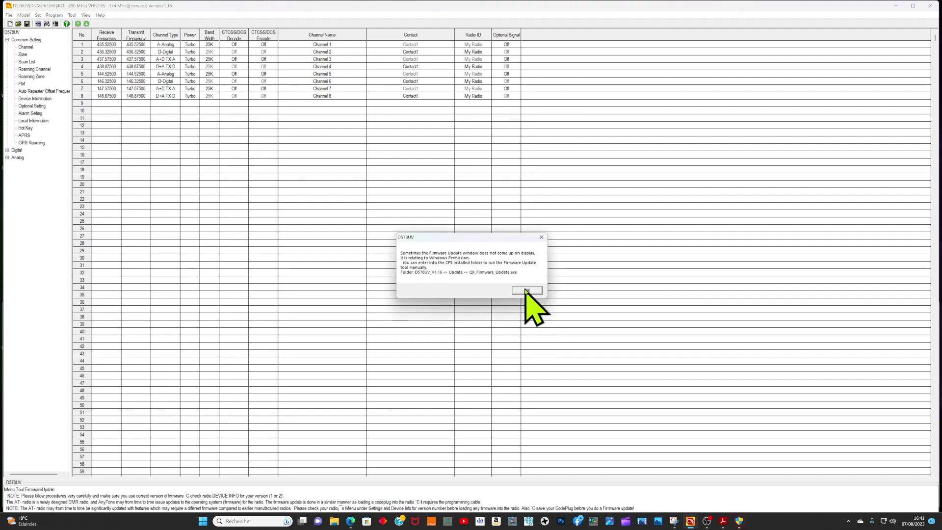
left_click(526, 291)
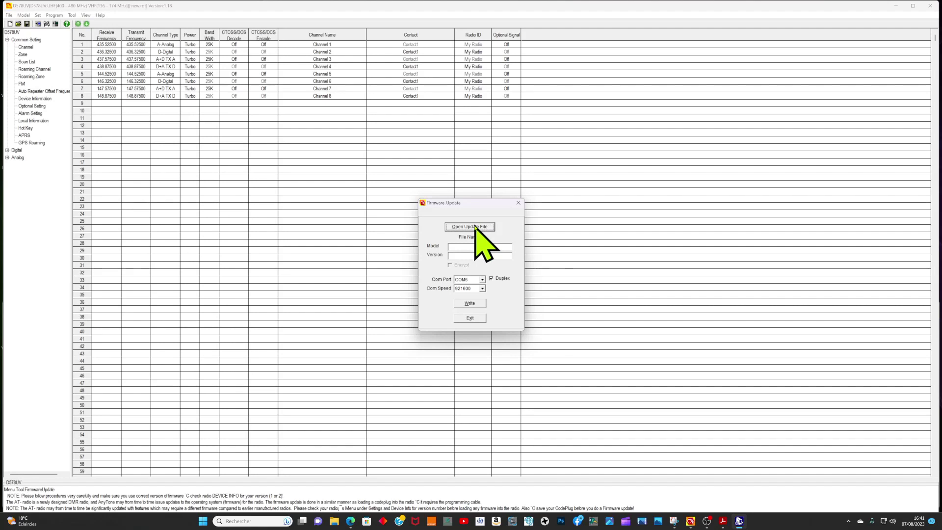
Check the contents of the D578UV PRO V1.18 official release 230421 folder in Téléchargements, and close File Explorer
left_click(333, 522)
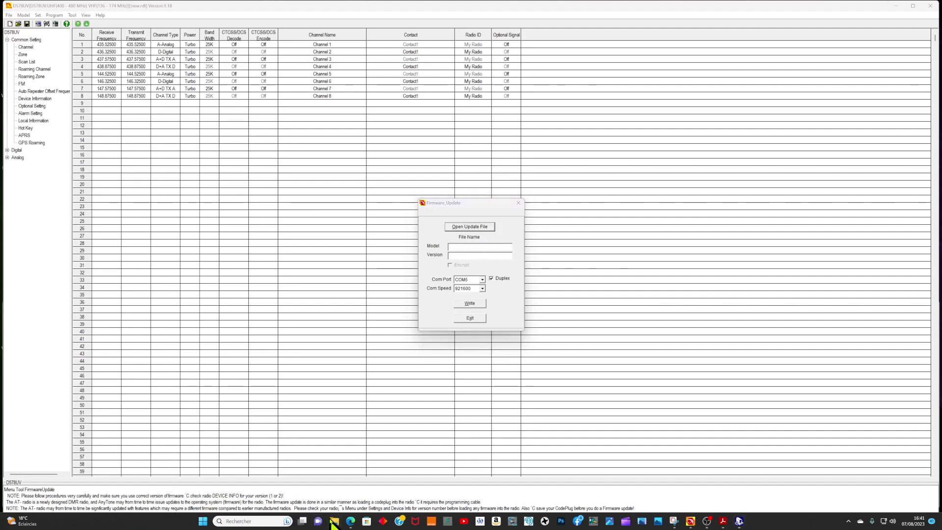
left_click(39, 152)
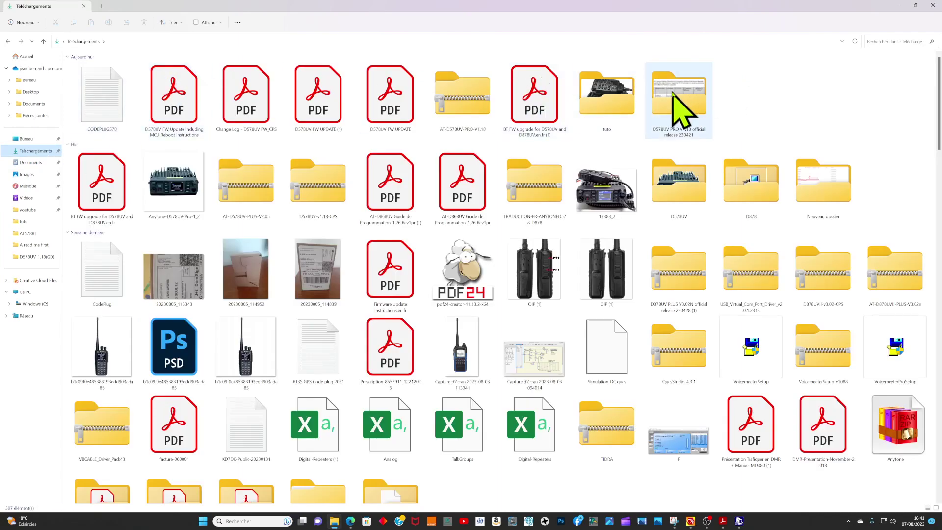
double_click(677, 105)
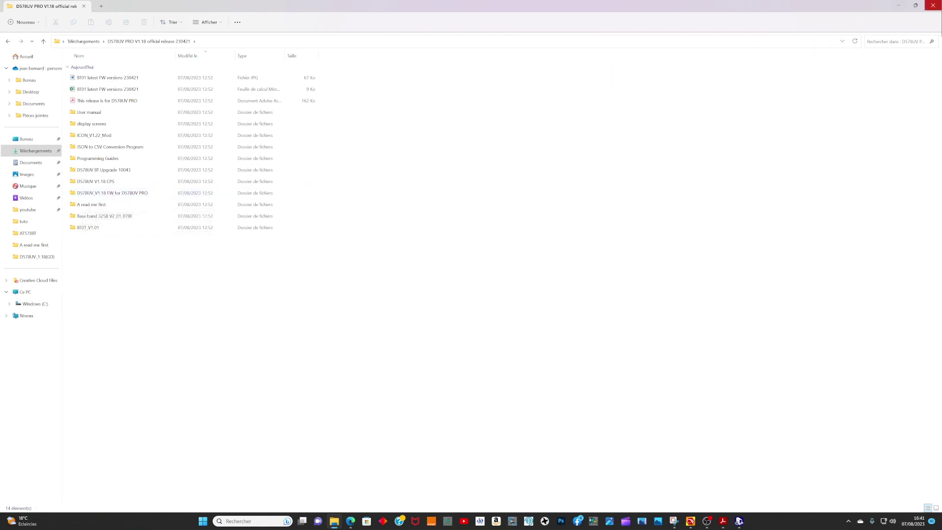
left_click(934, 6)
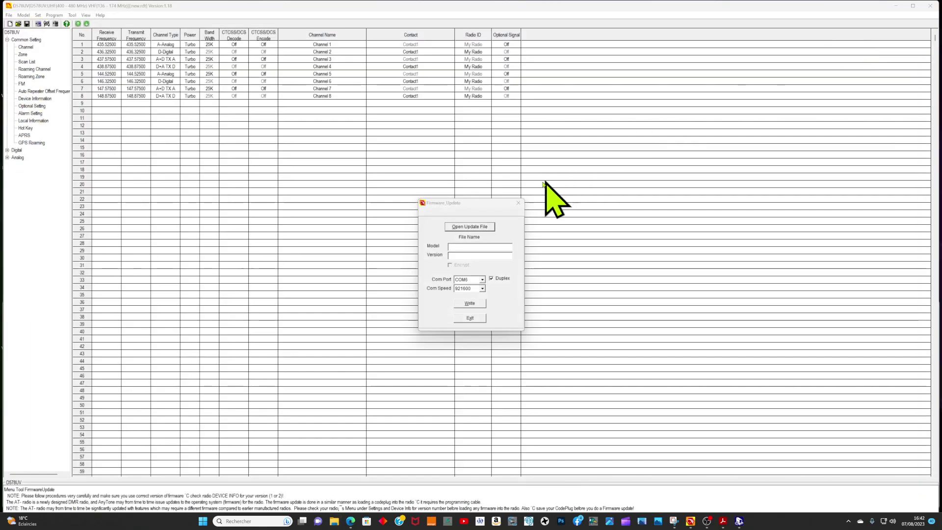
Load the update file D578UV_GD_V1.18_20230421.spi from the D578UV_1.18(GD) folder and write it to the radio
left_click(471, 227)
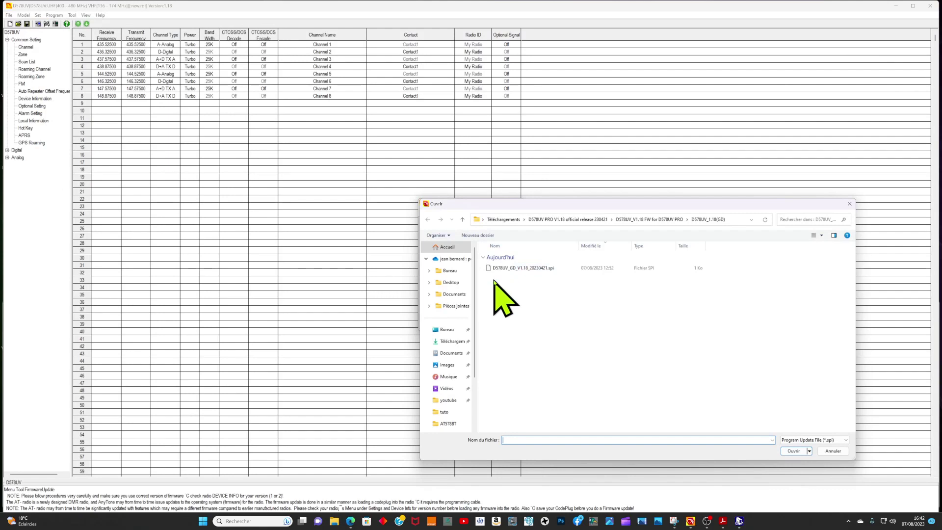
left_click(638, 220)
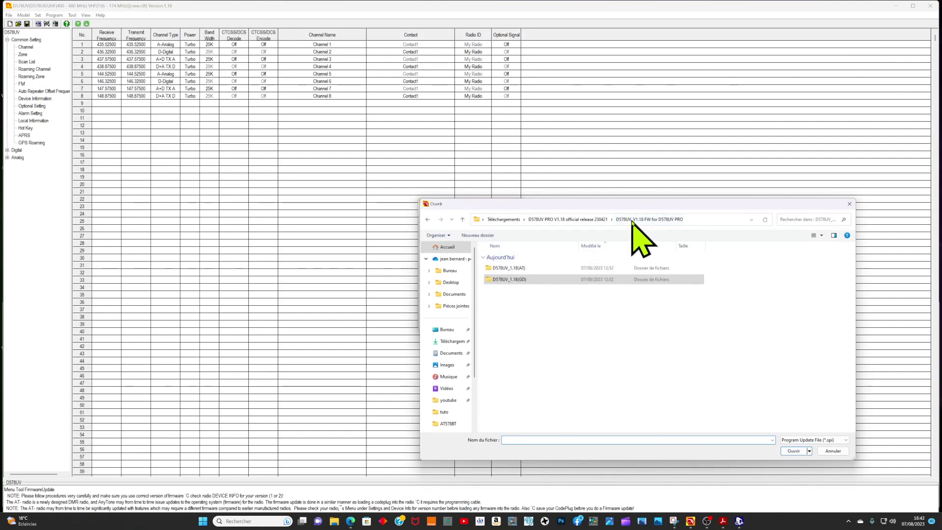
double_click(514, 283)
double_click(525, 270)
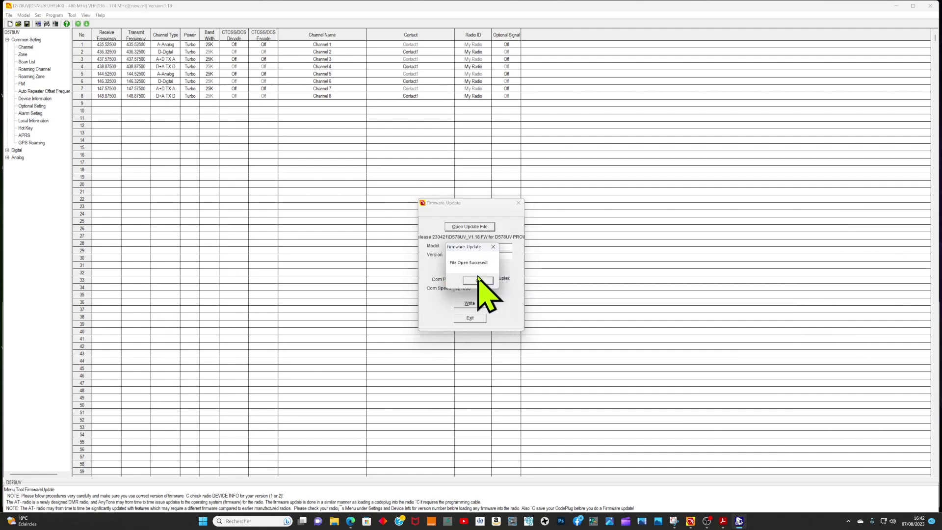
left_click(477, 282)
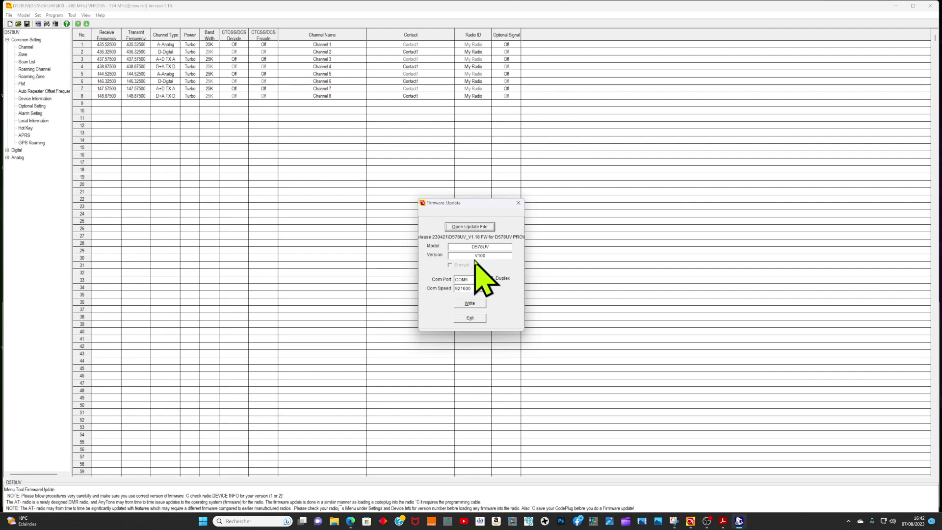
left_click(475, 304)
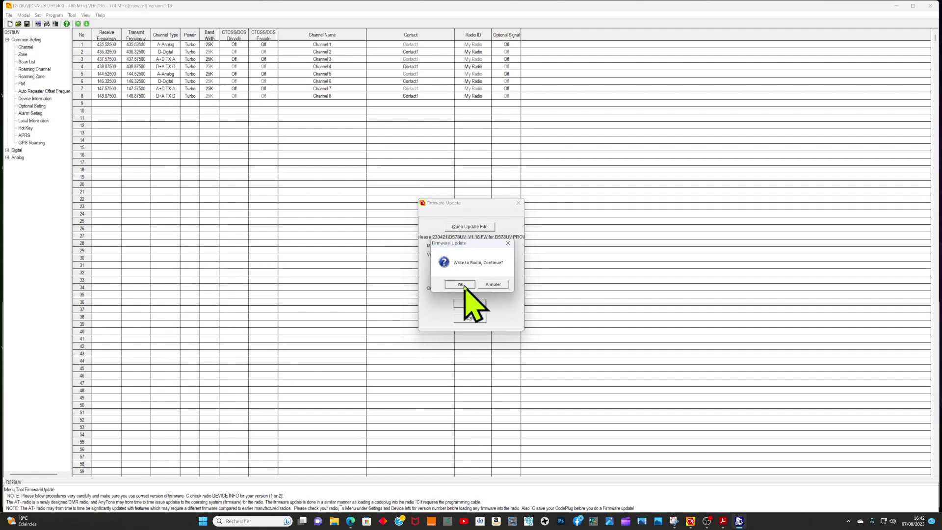
left_click(464, 286)
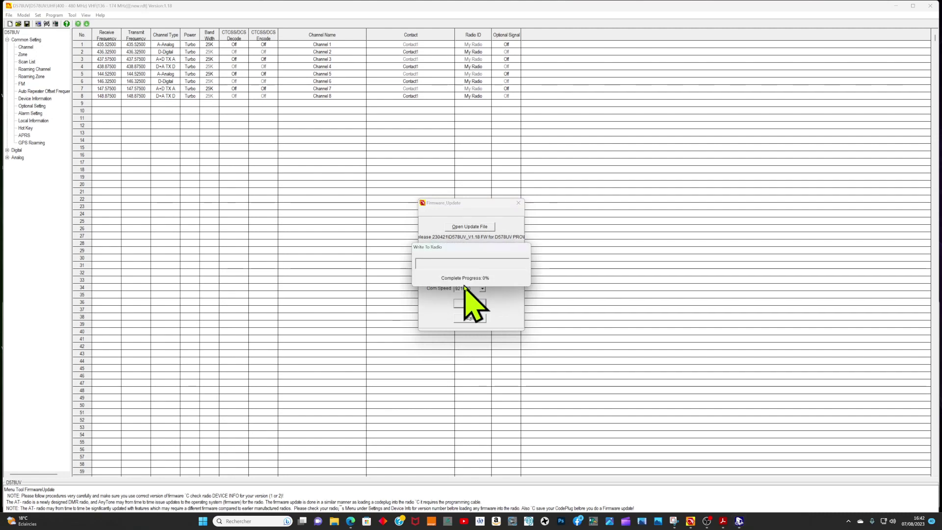
Switch to the firmware update PDF in Acrobat Reader and find the radio reset and MCU reboot section on page 2
left_click(725, 524)
scroll(664, 452, "down", 6)
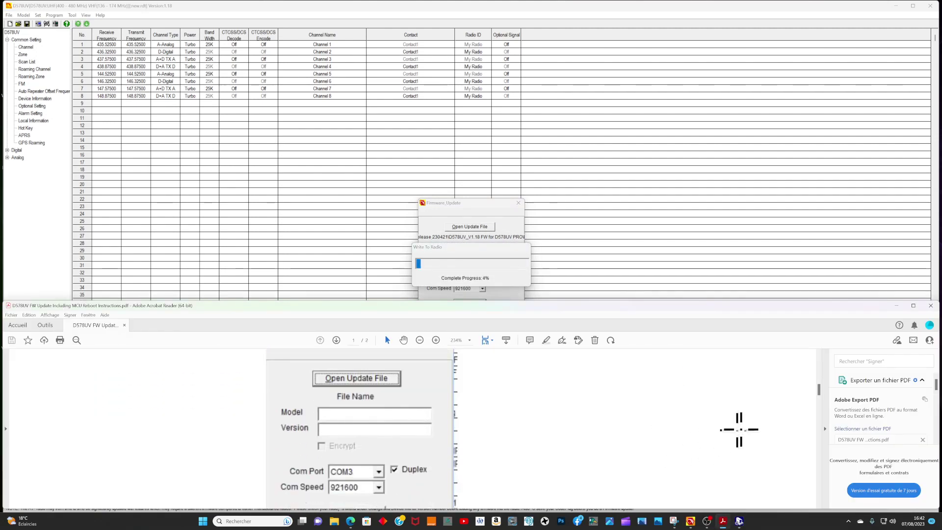
scroll(793, 395, "down", 2)
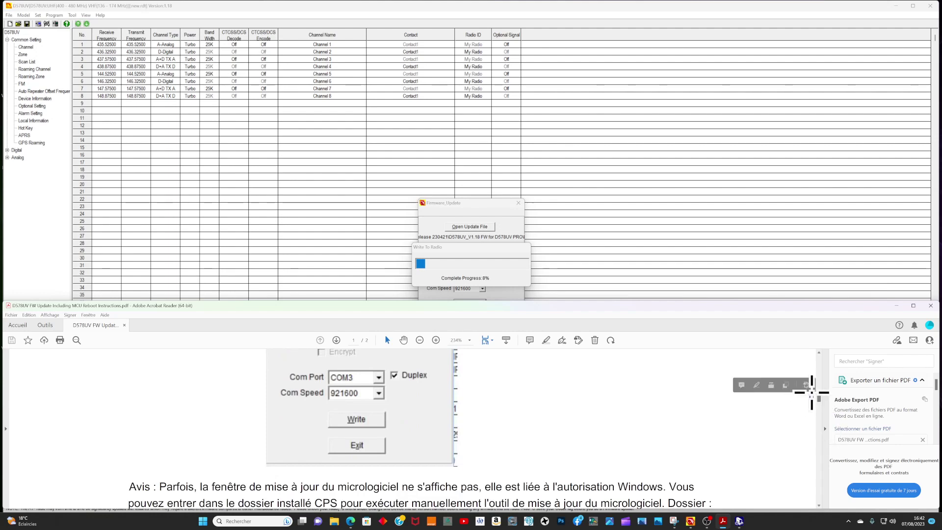
left_click_drag(818, 397, 820, 457)
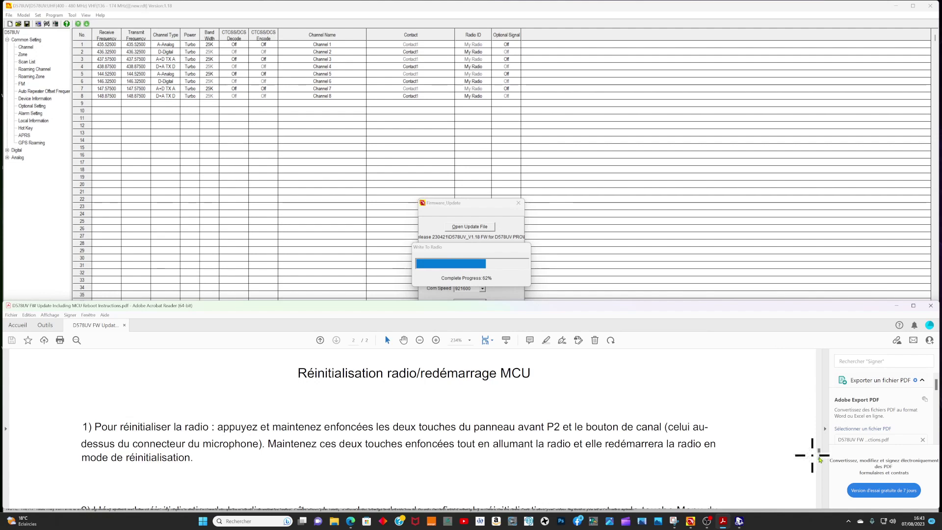
scroll(820, 456, "down", 1)
scroll(820, 455, "up", 3)
scroll(821, 452, "down", 1)
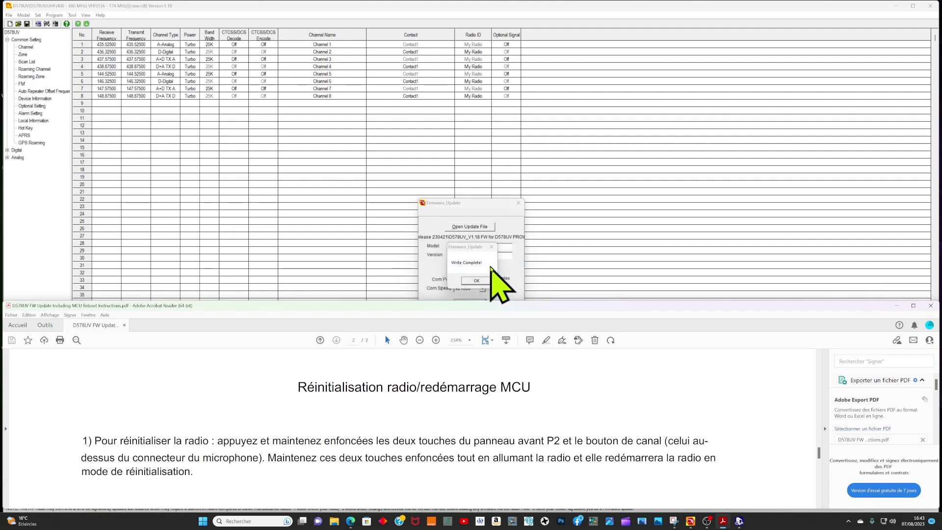
Acknowledge the end of the firmware write and close the Firmware_Update window
left_click(477, 280)
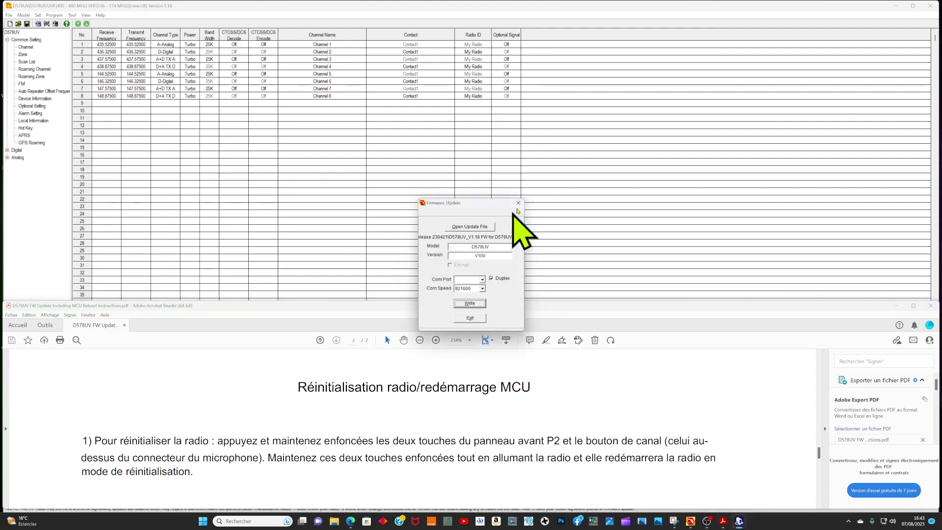
left_click(519, 204)
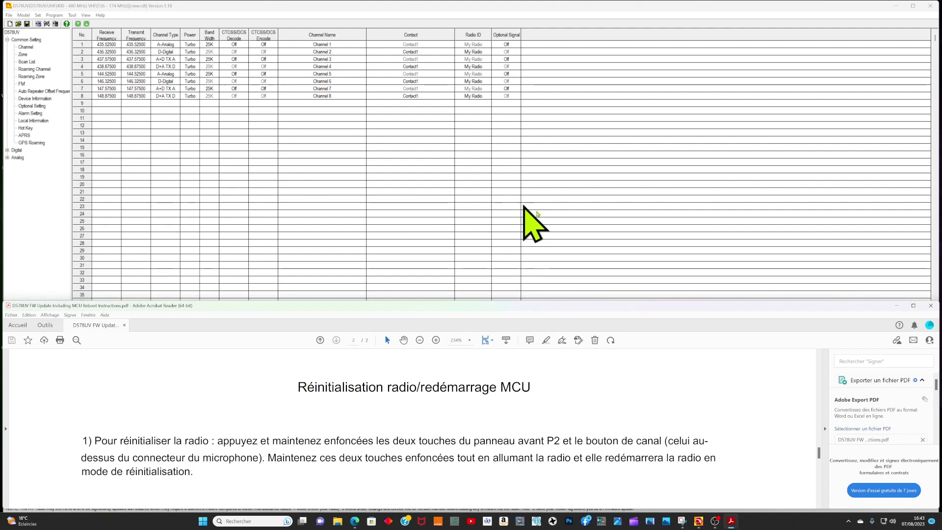
Read instructions 1 to 3 in the PDF on resetting the radio, confirming initialization and setting the calibration date
left_click_drag(820, 454, 821, 459)
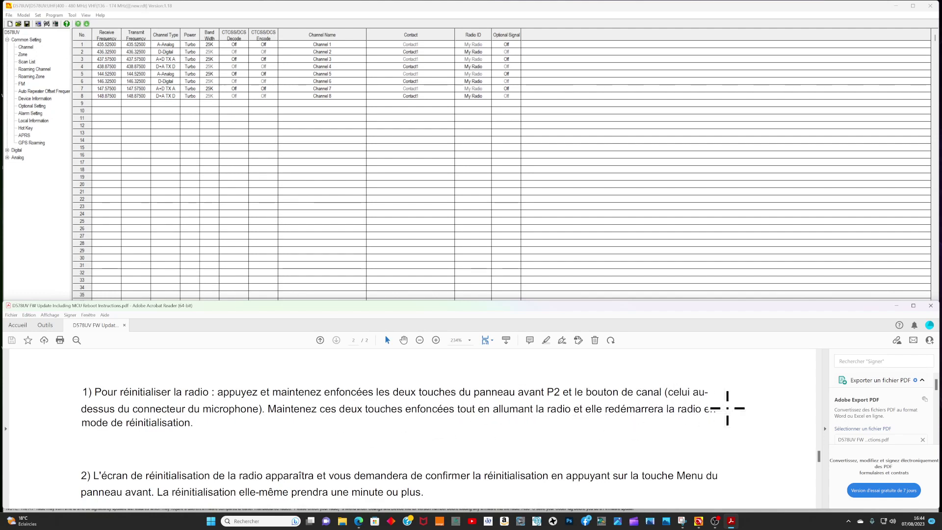
scroll(699, 411, "down", 3)
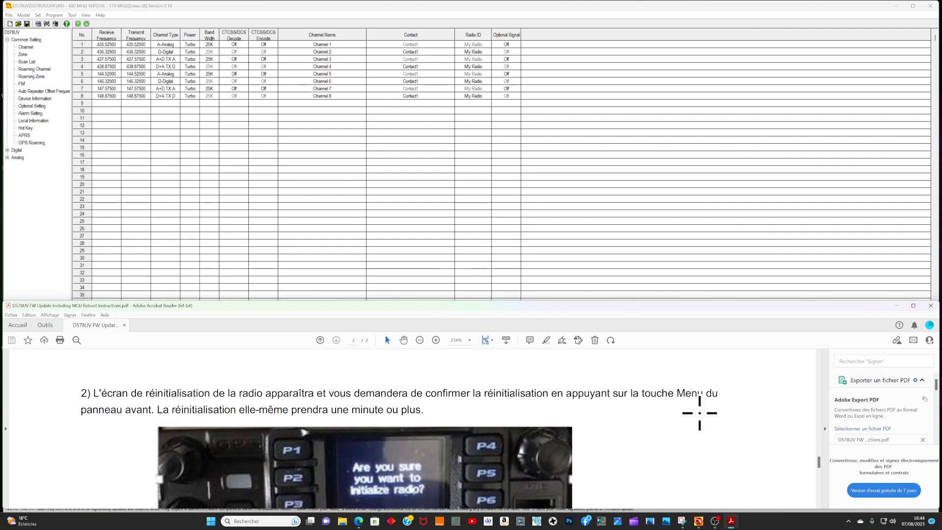
scroll(560, 451, "down", 2)
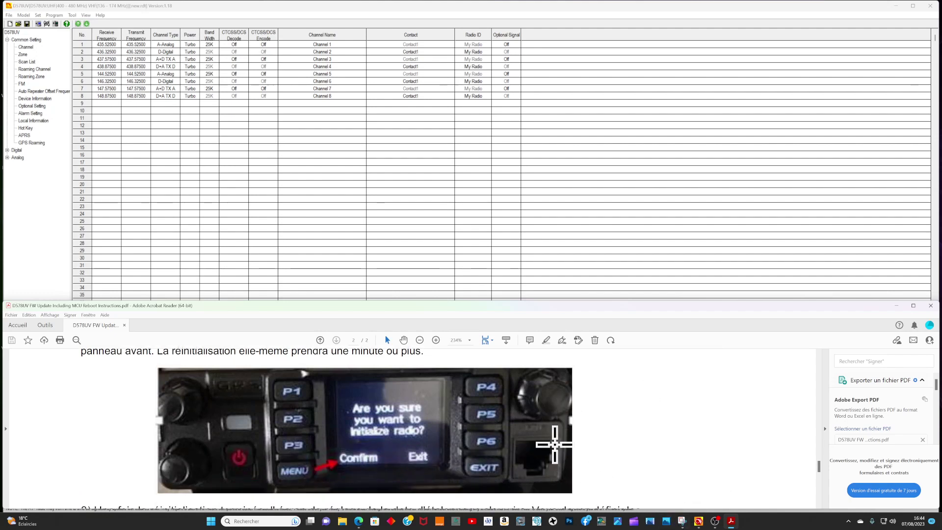
scroll(432, 421, "down", 4)
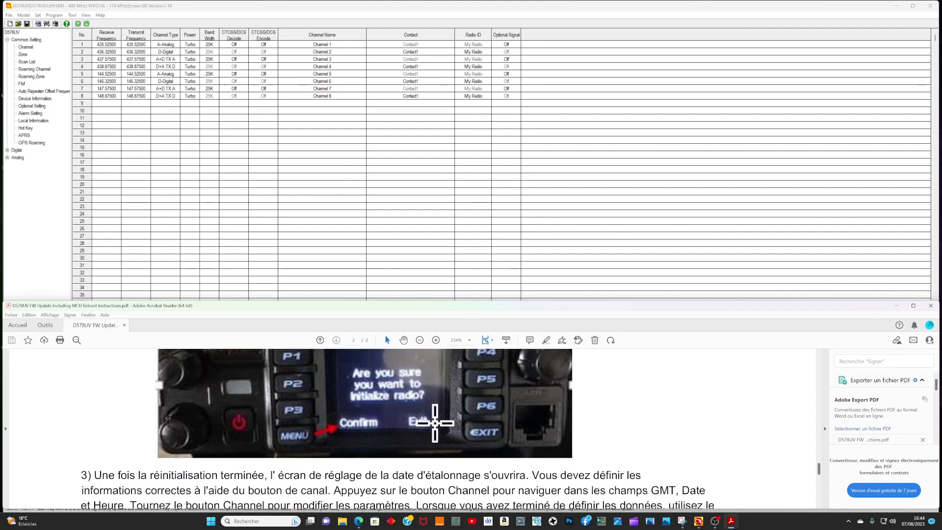
scroll(432, 421, "down", 2)
scroll(562, 465, "up", 3)
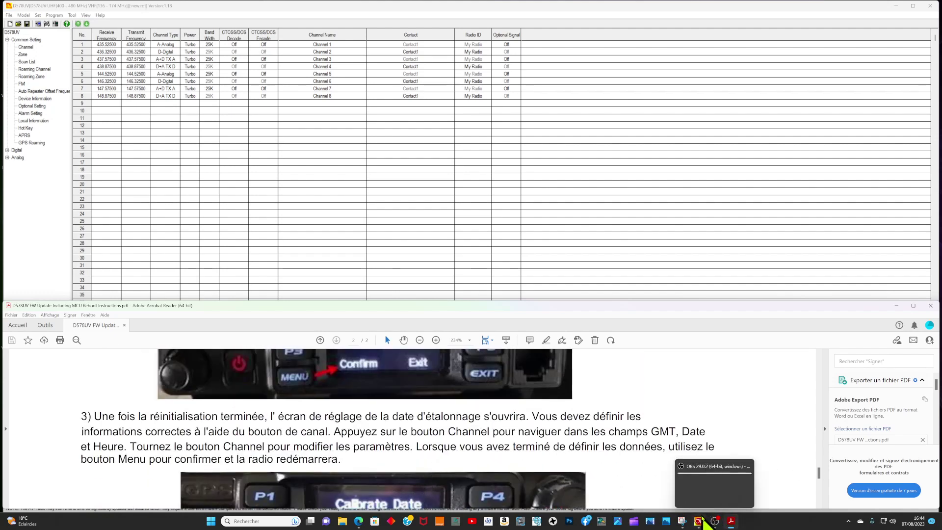
mouse_move(731, 521)
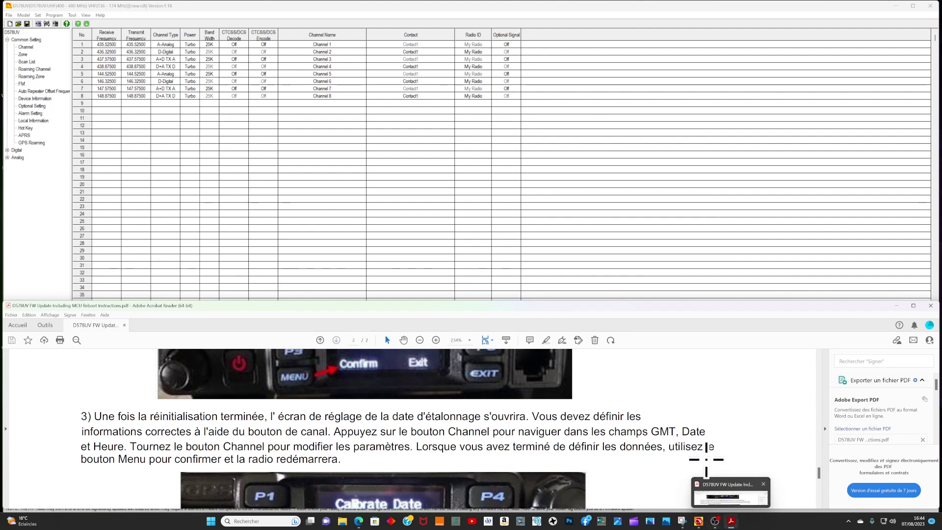
scroll(716, 398, "up", 7)
scroll(717, 398, "up", 2)
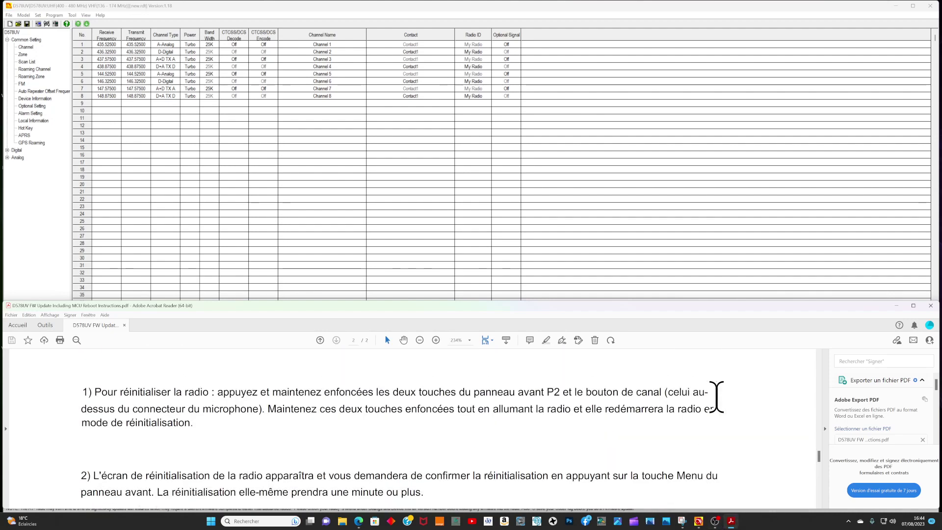
scroll(742, 393, "down", 1)
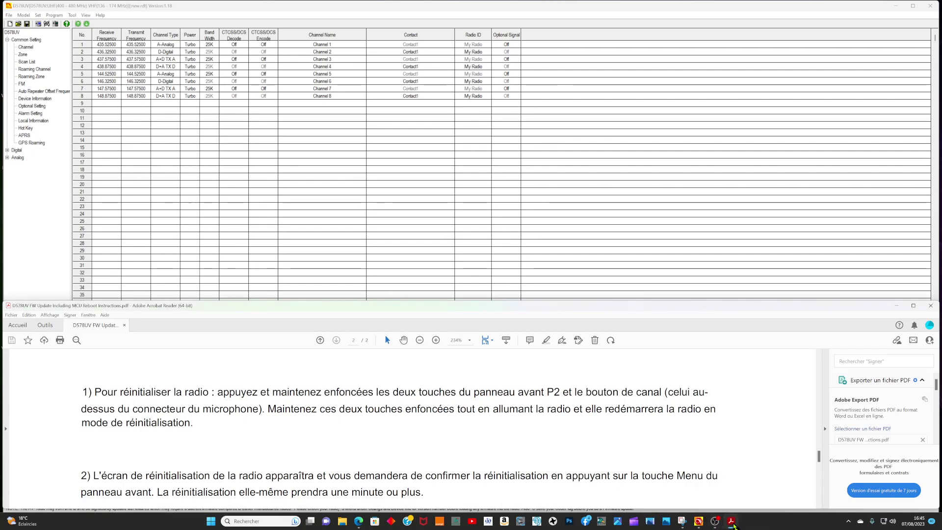
scroll(639, 352, "down", 2)
scroll(749, 402, "down", 2)
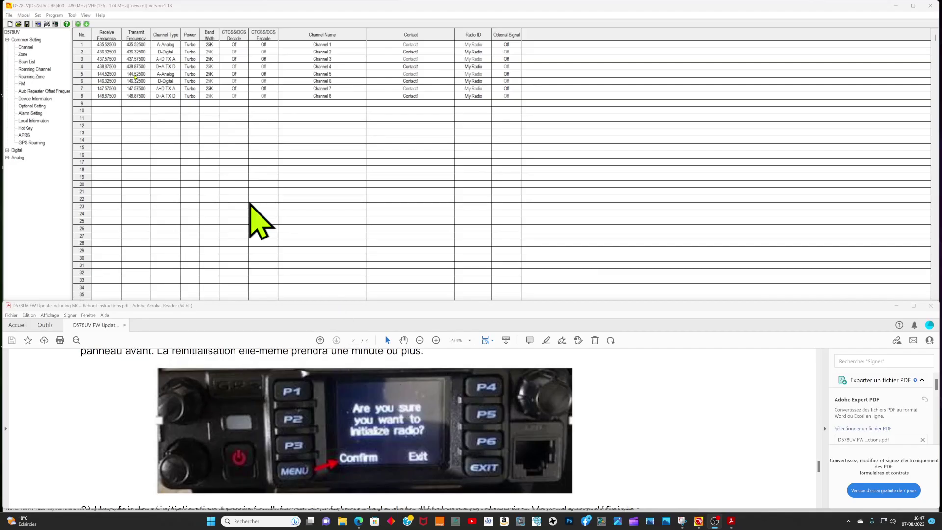
Switch to the D578UV programming software and save the current data as CODEPLUG578 in Téléchargements
left_click(10, 17)
left_click(10, 17)
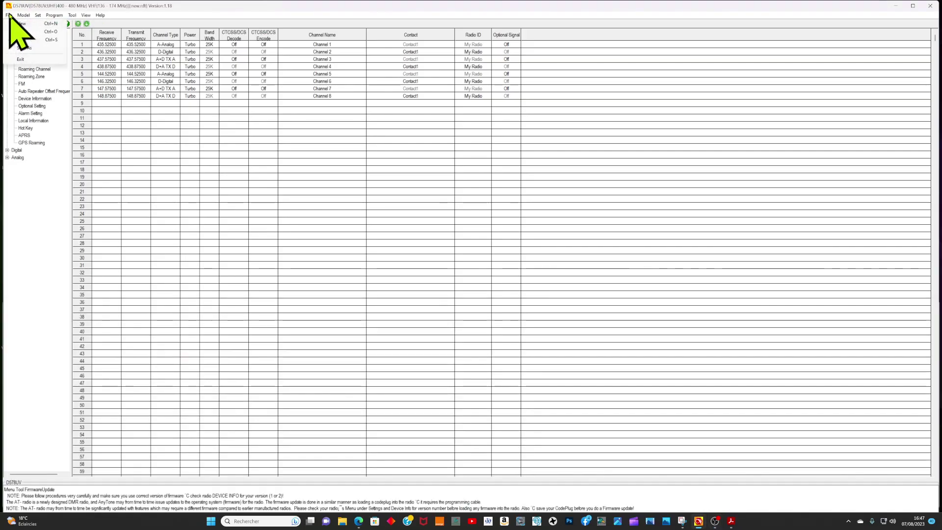
left_click(22, 34)
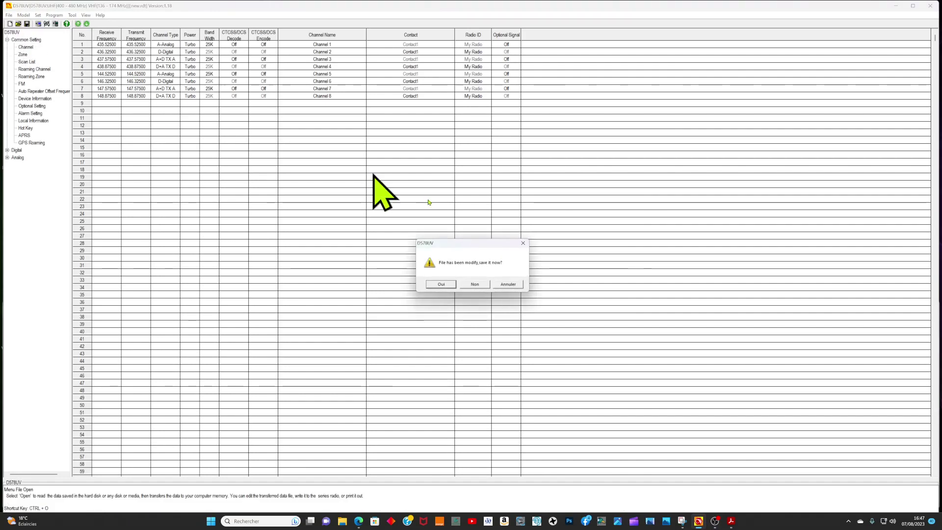
left_click(447, 286)
double_click(83, 76)
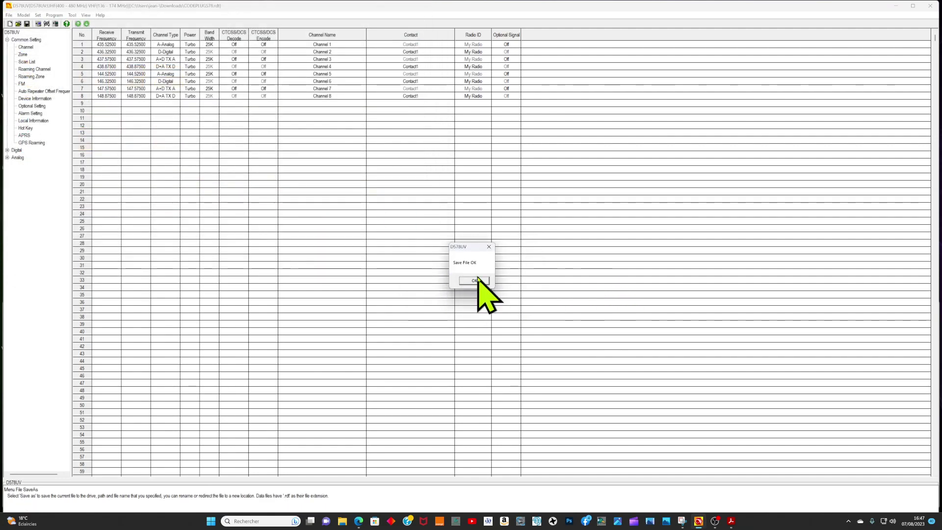
left_click(474, 281)
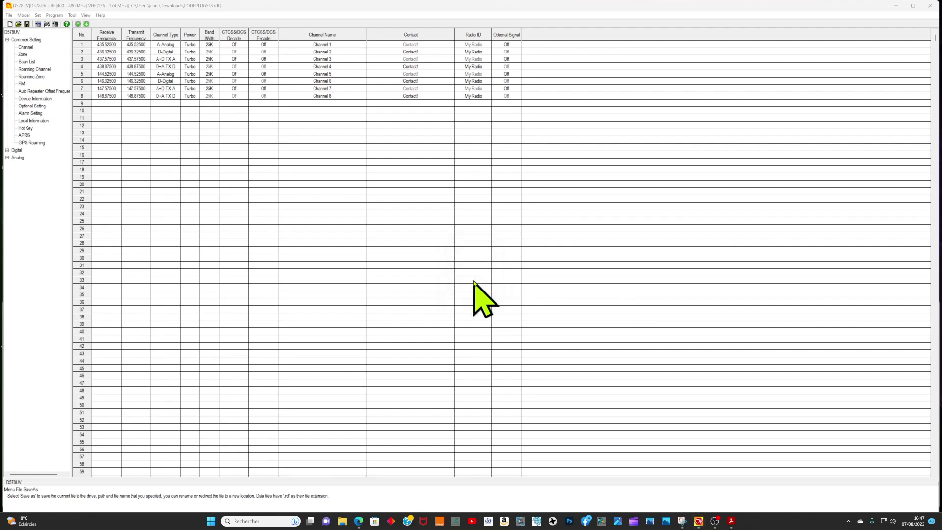
Open the saved codeplug CODEPLUG578 from Téléchargements without saving the currently modified data
key("ctrl+o")
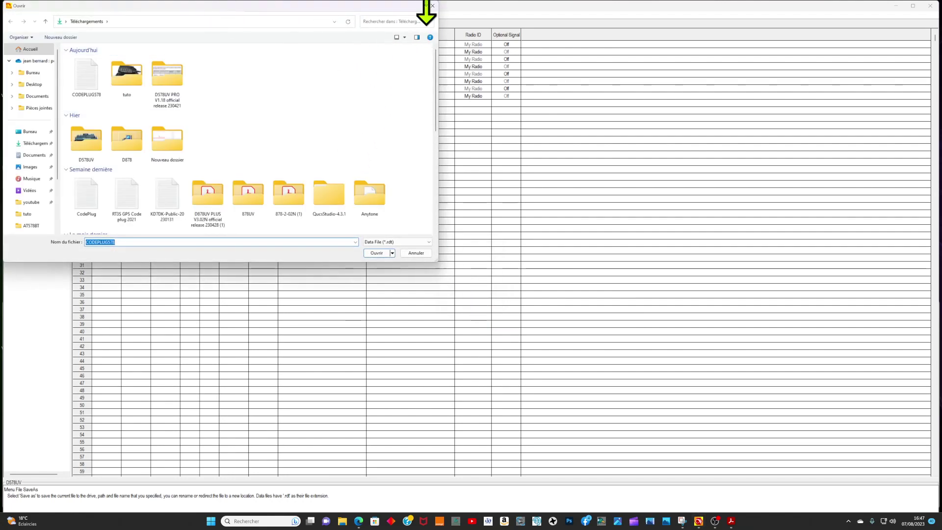
left_click(432, 5)
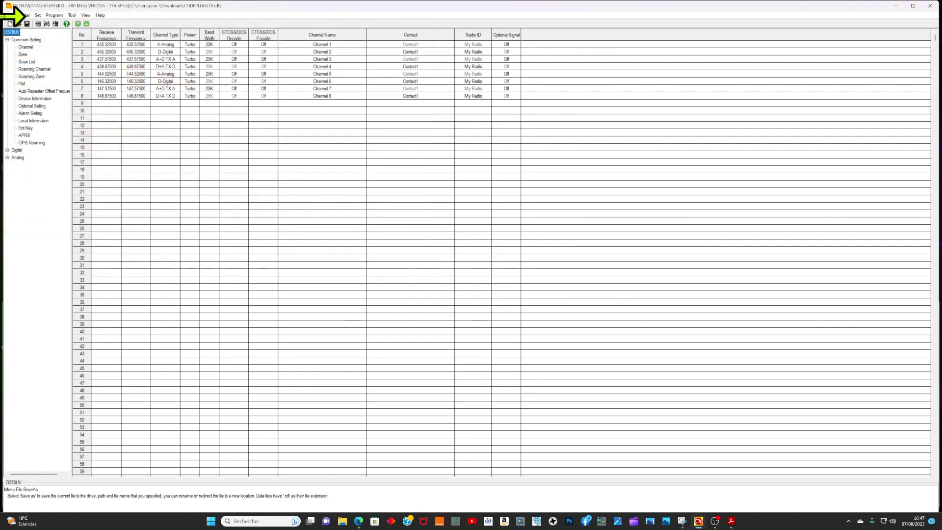
left_click(9, 15)
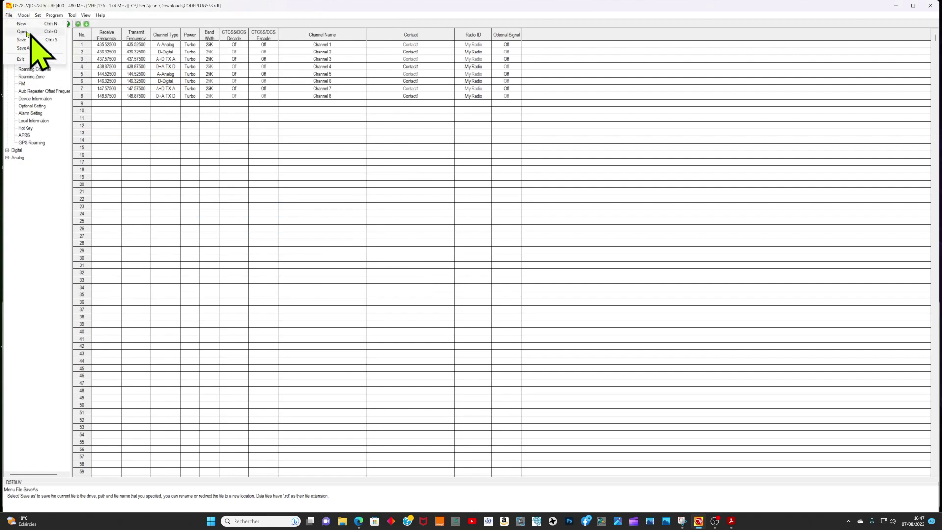
left_click(22, 31)
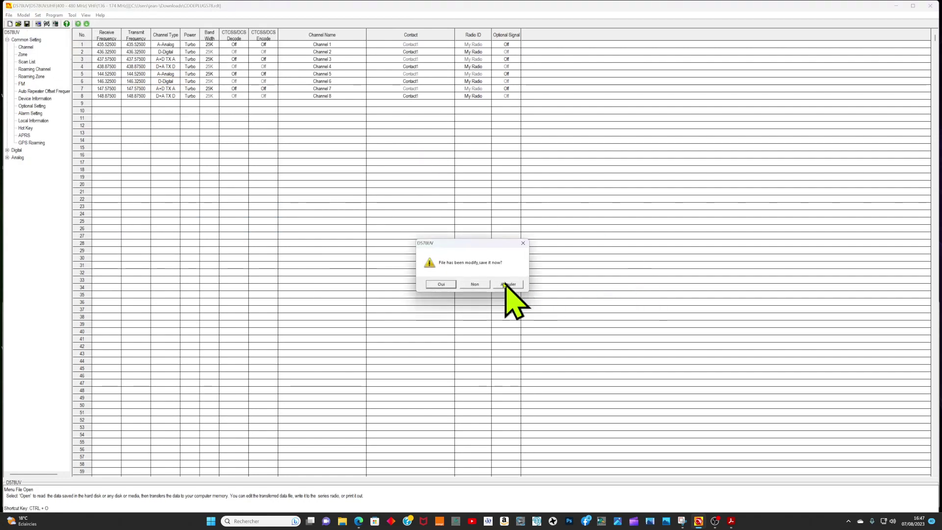
left_click(478, 285)
left_click(77, 80)
double_click(77, 80)
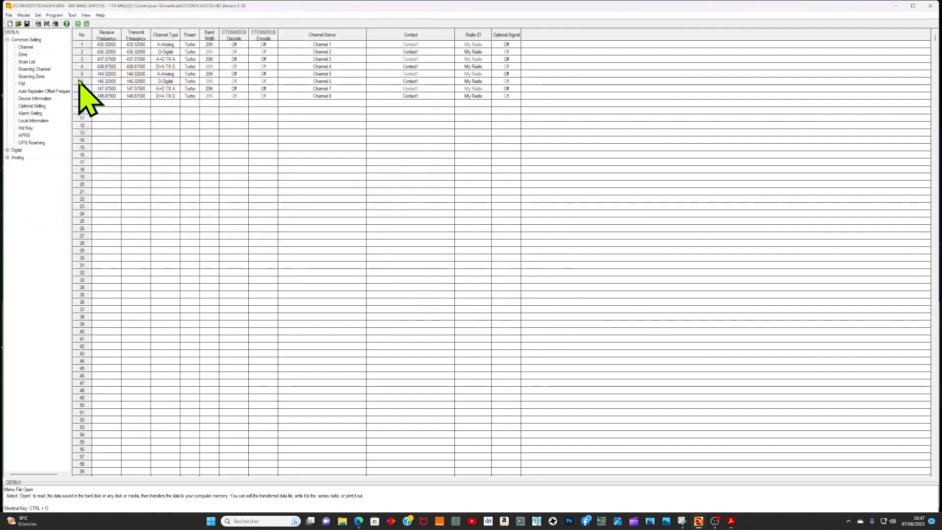
left_click(474, 281)
Write the opened codeplug to the radio with only Other Data included, and acknowledge the end of the write
left_click(55, 15)
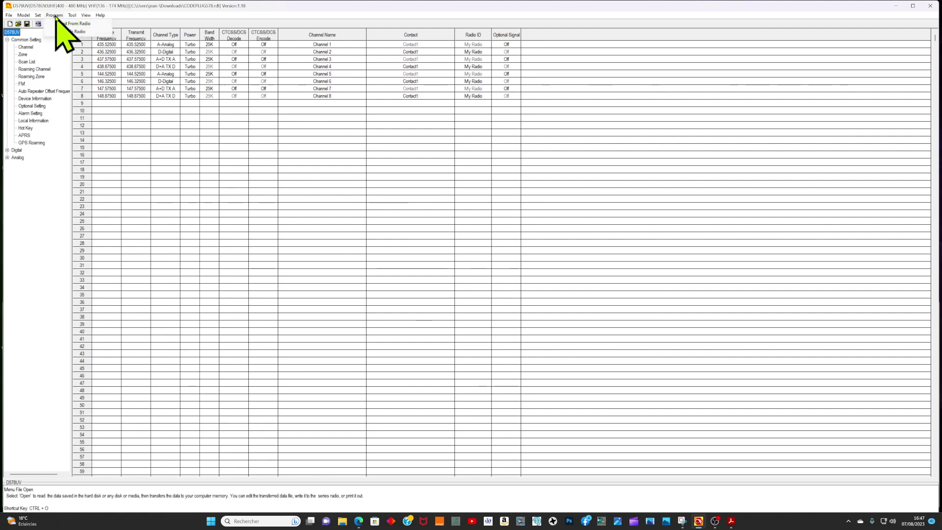
left_click(64, 32)
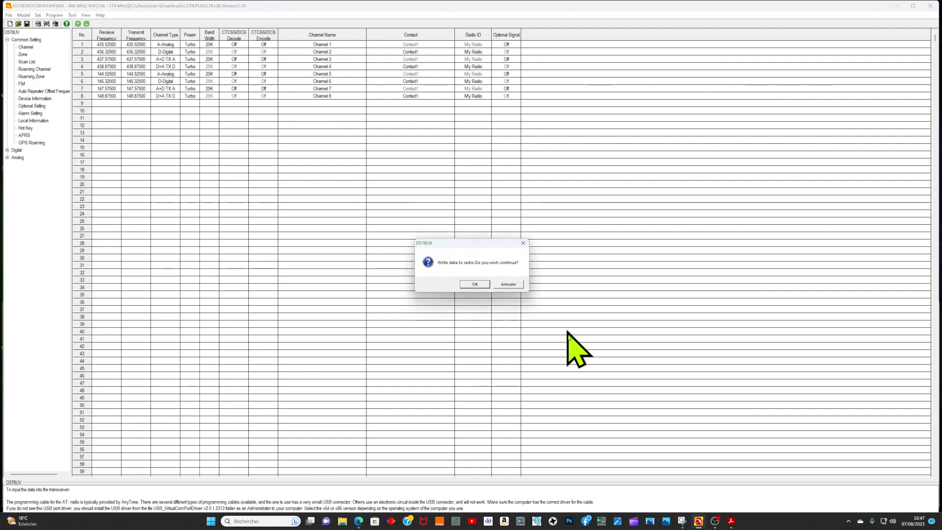
left_click(476, 284)
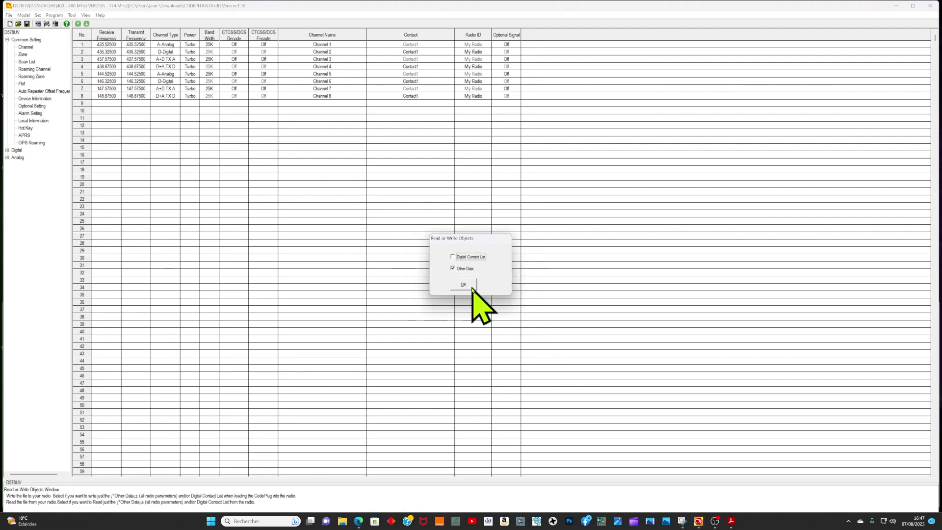
left_click(470, 286)
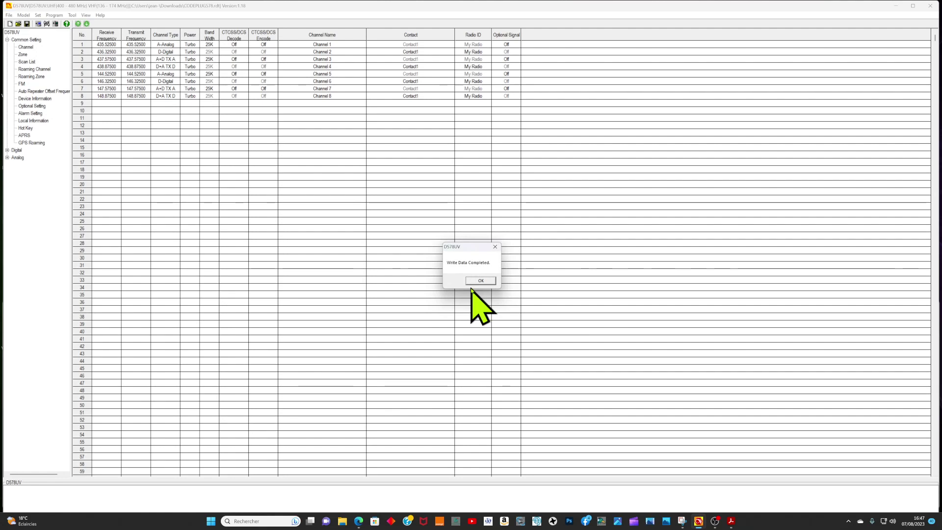
left_click(480, 281)
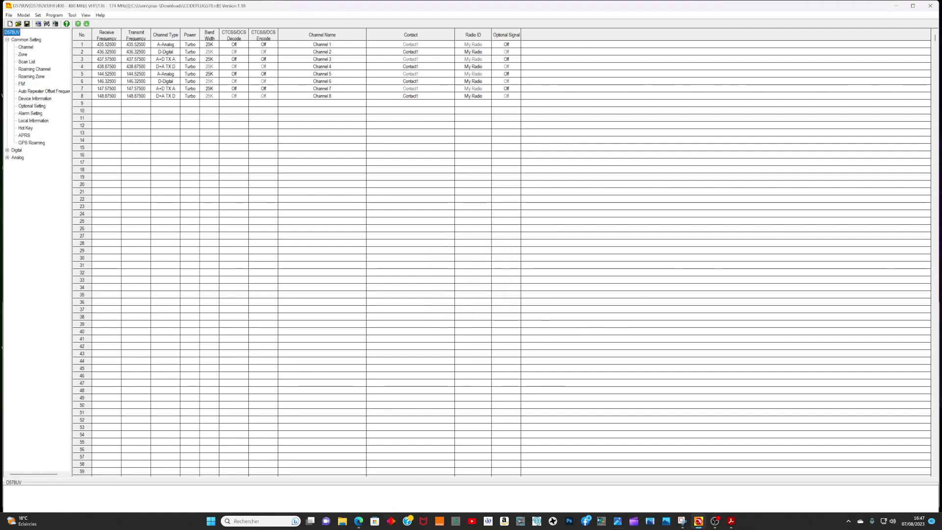
left_click(717, 519)
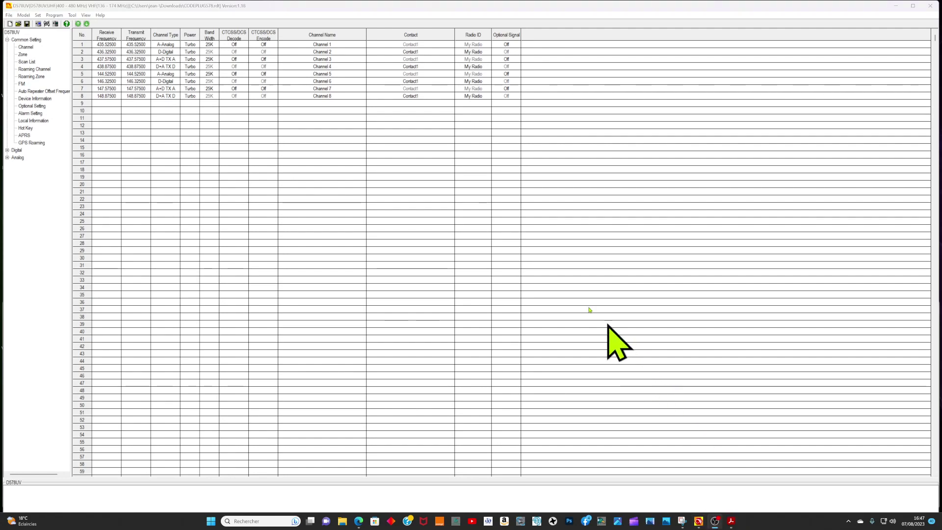